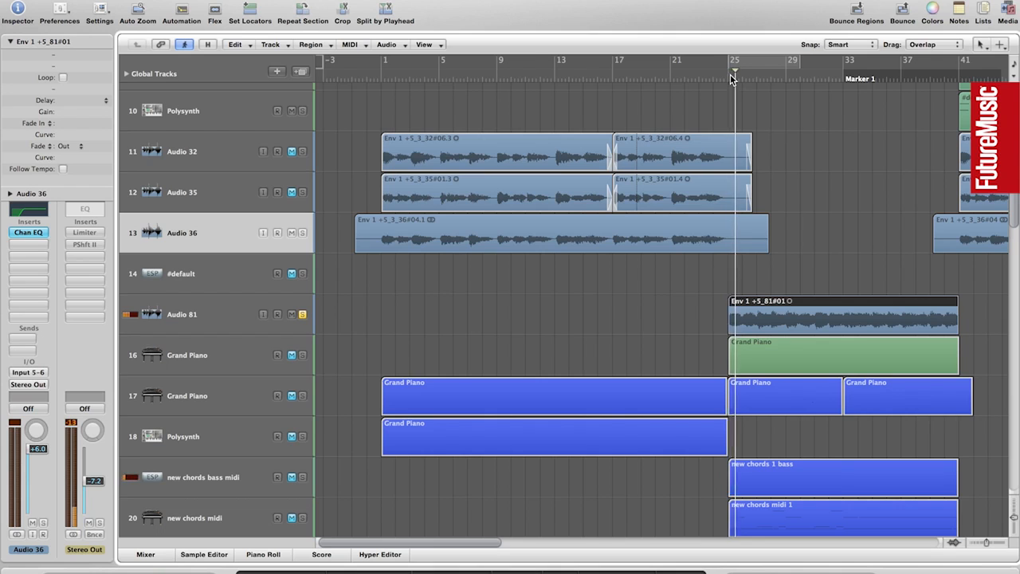
Select the Audio 81 track and reset its pan to centre.
{"action": "left_click", "coordinate": [202, 311]}
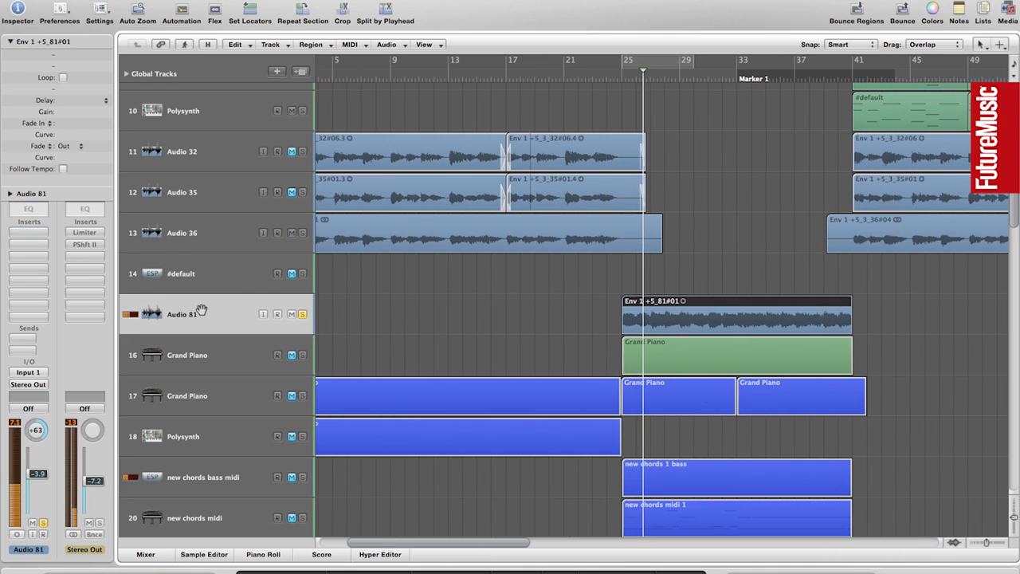
{"action": "left_click", "coordinate": [36, 441], "text": "alt"}
Mute the Chords L and Chords R tracks, and switch Audio 81 from soloed to muted.
{"action": "scroll", "coordinate": [380, 368], "scroll_direction": "down", "scroll_amount": 8}
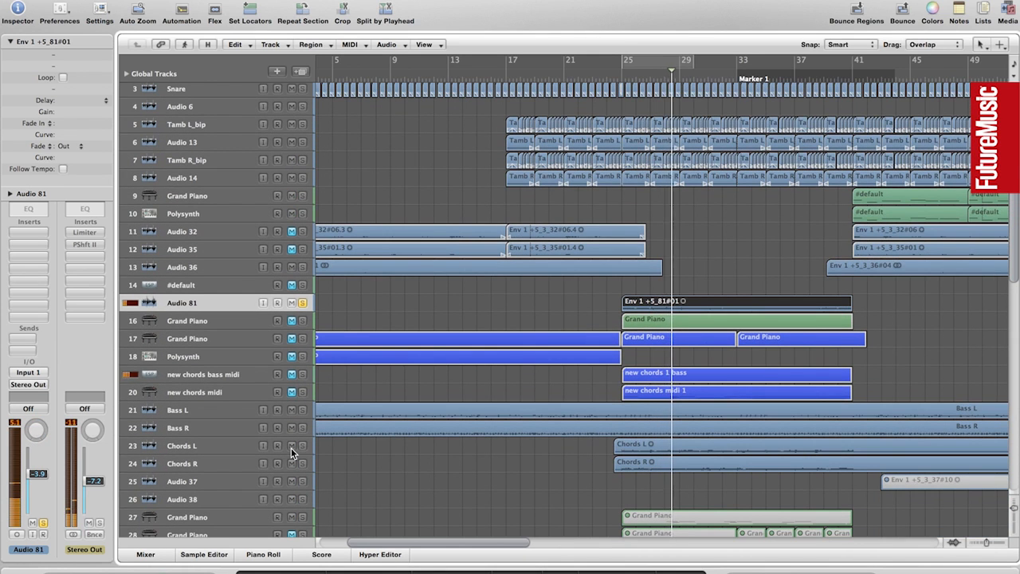
{"action": "left_click", "coordinate": [291, 448]}
{"action": "left_click", "coordinate": [302, 304]}
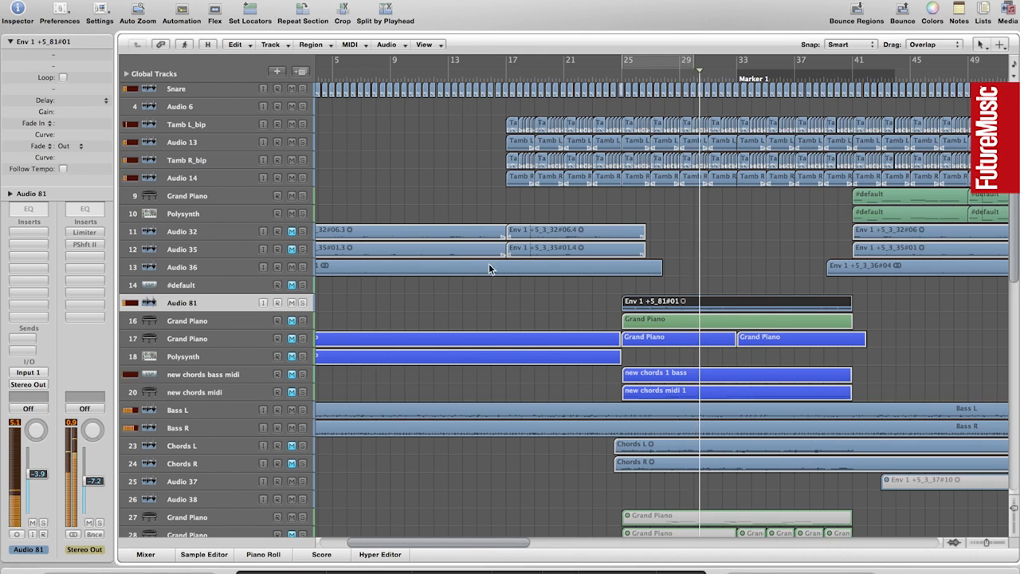
{"action": "left_click", "coordinate": [291, 303]}
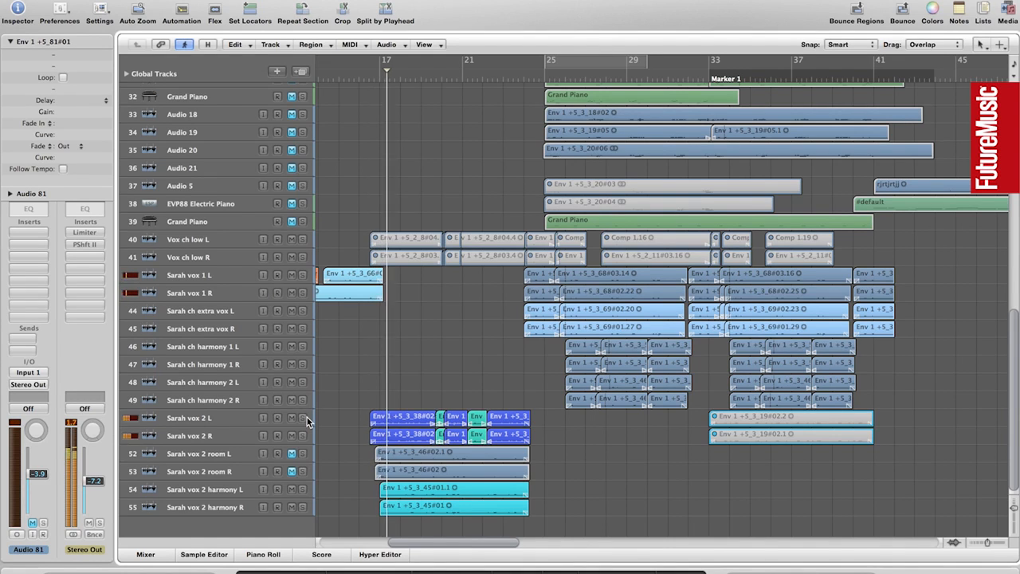
Select track 51 (vox 2 R) and bypass the AUMatrixR insert on its Aux 13 bus.
{"action": "left_click", "coordinate": [210, 435]}
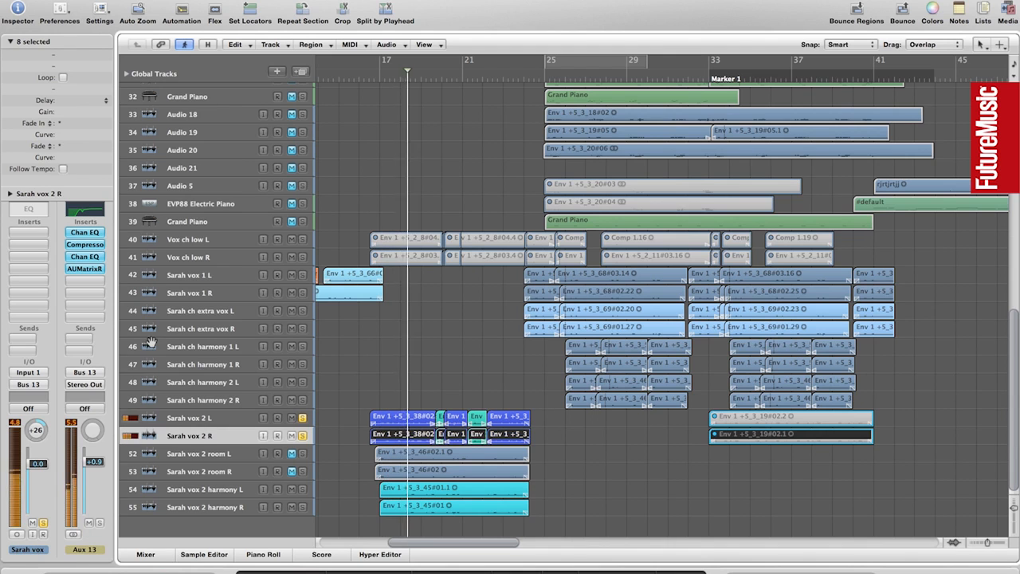
{"action": "left_click", "coordinate": [85, 268], "text": "alt"}
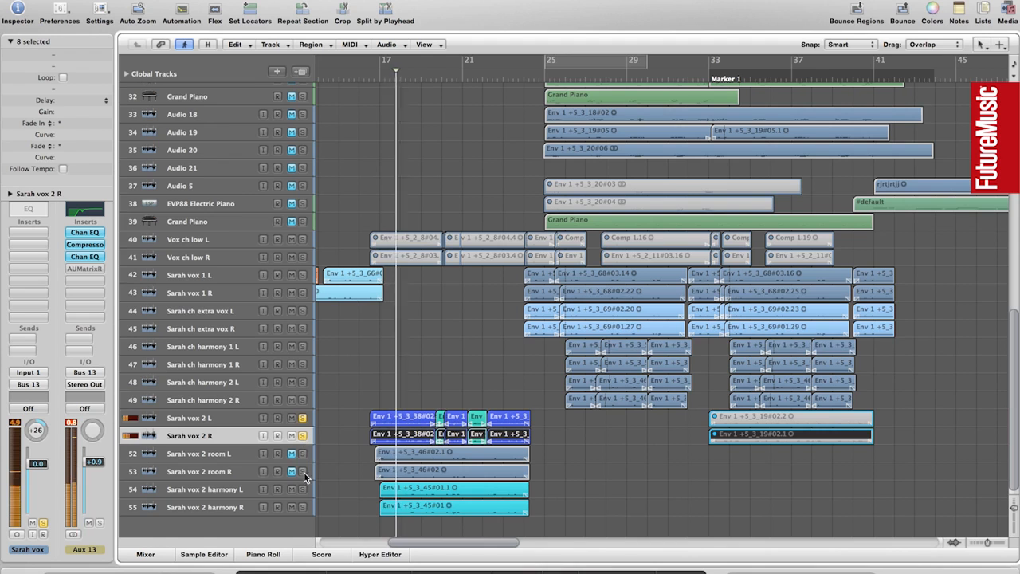
Solo the vox 2 harmony L and R tracks (54 and 55) and play from just after bar 17.
{"action": "left_click", "coordinate": [303, 491]}
{"action": "left_click", "coordinate": [303, 507]}
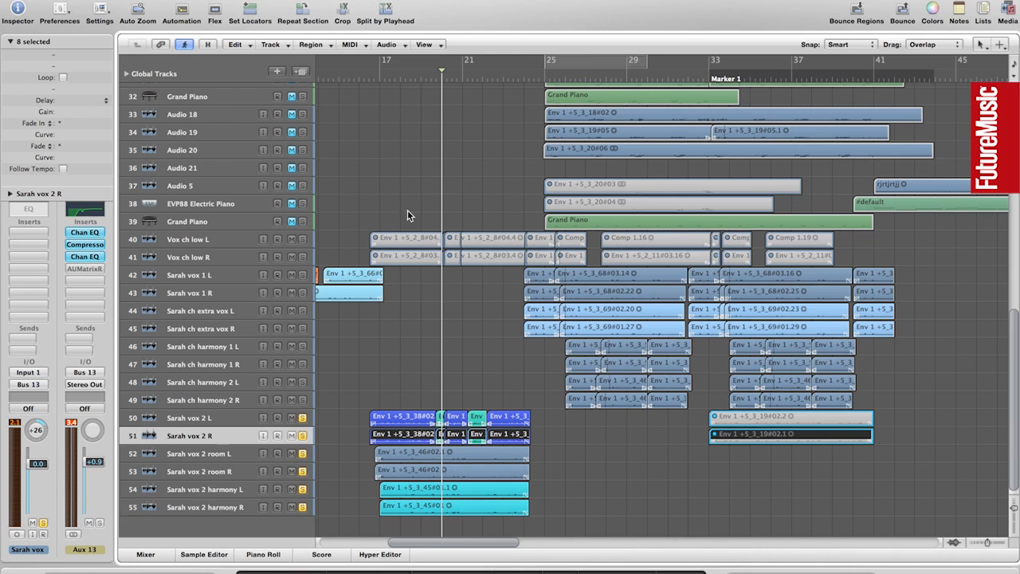
{"action": "left_click", "coordinate": [393, 76]}
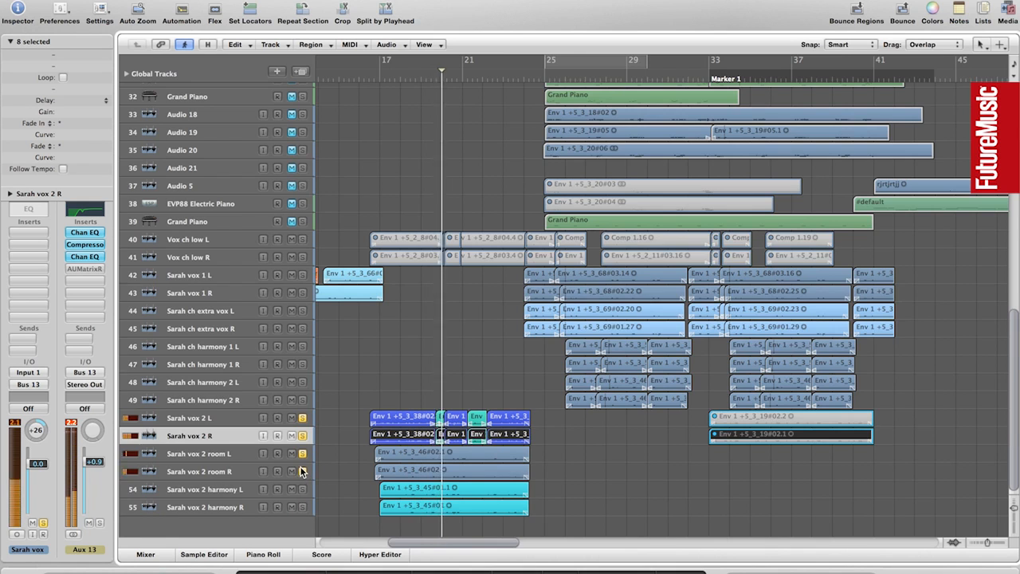
Select track 52, the vox 2 room L track.
{"action": "key", "text": "ctrl+Down"}
{"action": "key", "text": "ctrl+Down"}
{"action": "key", "text": "ctrl+Down"}
{"action": "key", "text": "ctrl+Right"}
{"action": "left_click", "coordinate": [222, 405]}
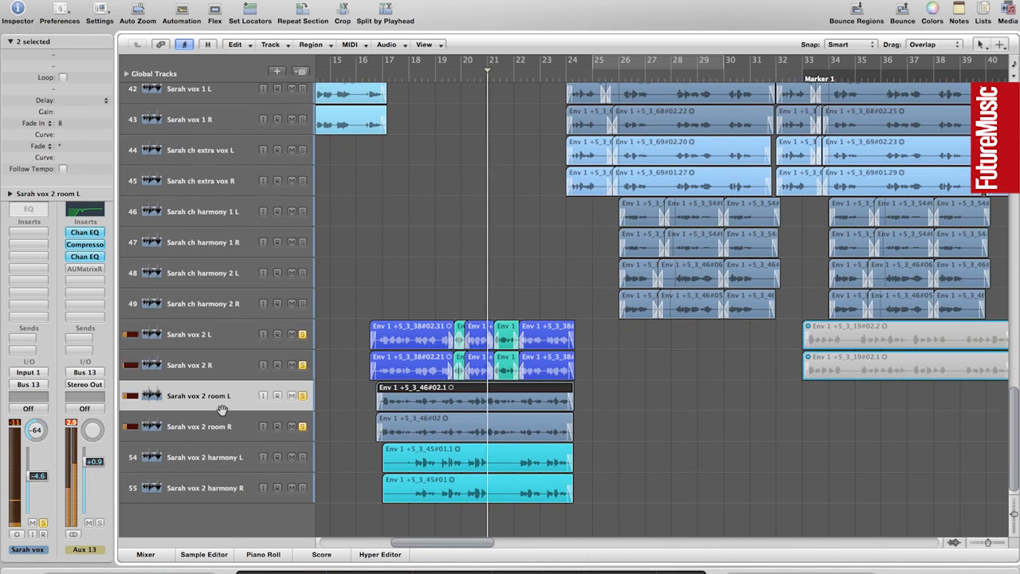
Unsolo the vox 2 room L and R tracks and solo the vox 2 harmony L and R tracks.
{"action": "left_click", "coordinate": [301, 395]}
{"action": "left_click", "coordinate": [302, 427]}
{"action": "left_click", "coordinate": [302, 457]}
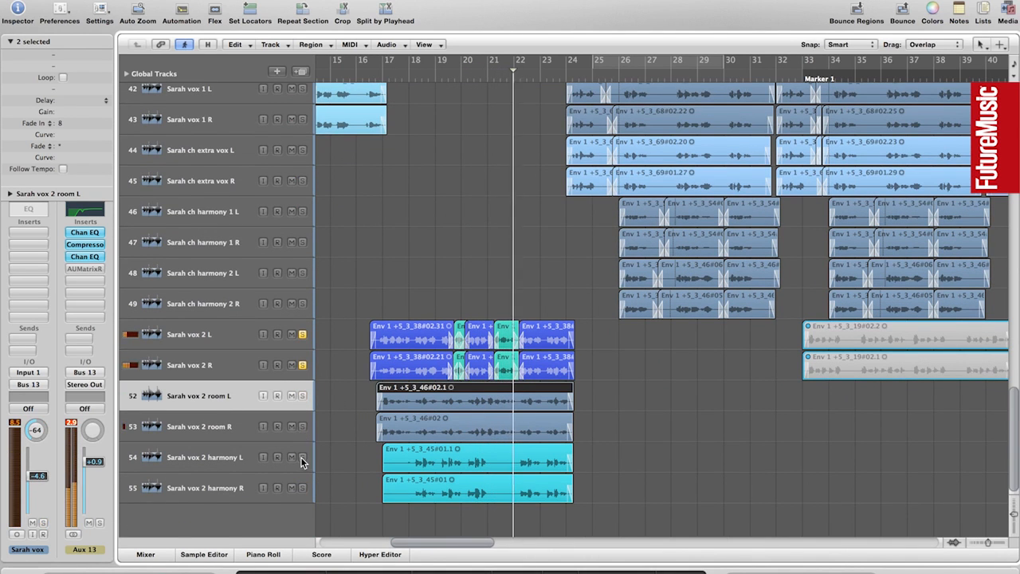
Solo the chorus harmony tracks 46 to 49 along with the soloed chorus vocals and play from just after bar 25.
{"action": "key", "text": "ctrl+Up"}
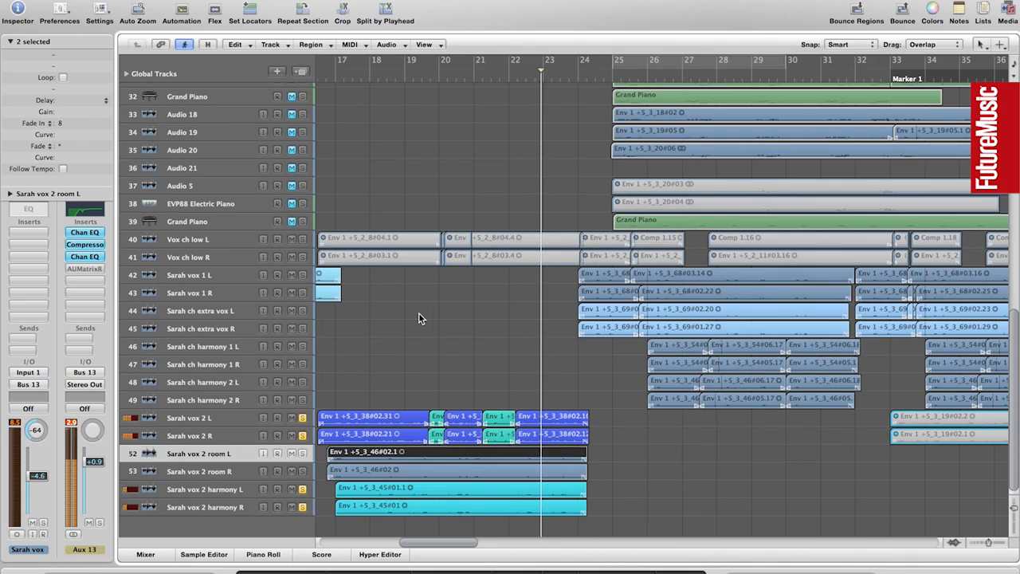
{"action": "key", "text": "ctrl+Down"}
{"action": "key", "text": "ctrl+Left"}
{"action": "key", "text": "ctrl+Down"}
{"action": "key", "text": "ctrl+Right"}
{"action": "key", "text": "ctrl+Left"}
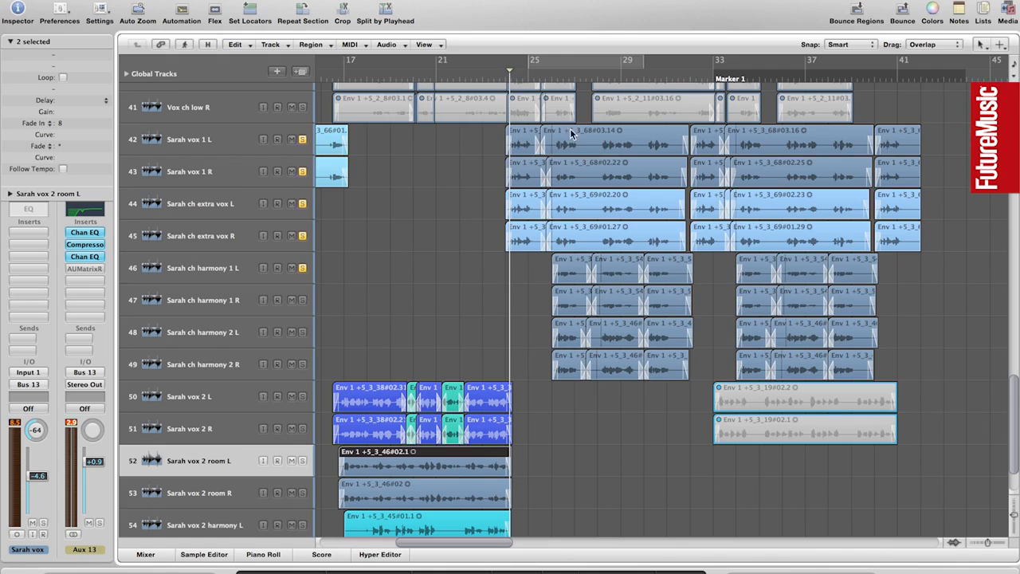
{"action": "left_click", "coordinate": [550, 76]}
{"action": "left_click_drag", "start_coordinate": [302, 268], "coordinate": [303, 366]}
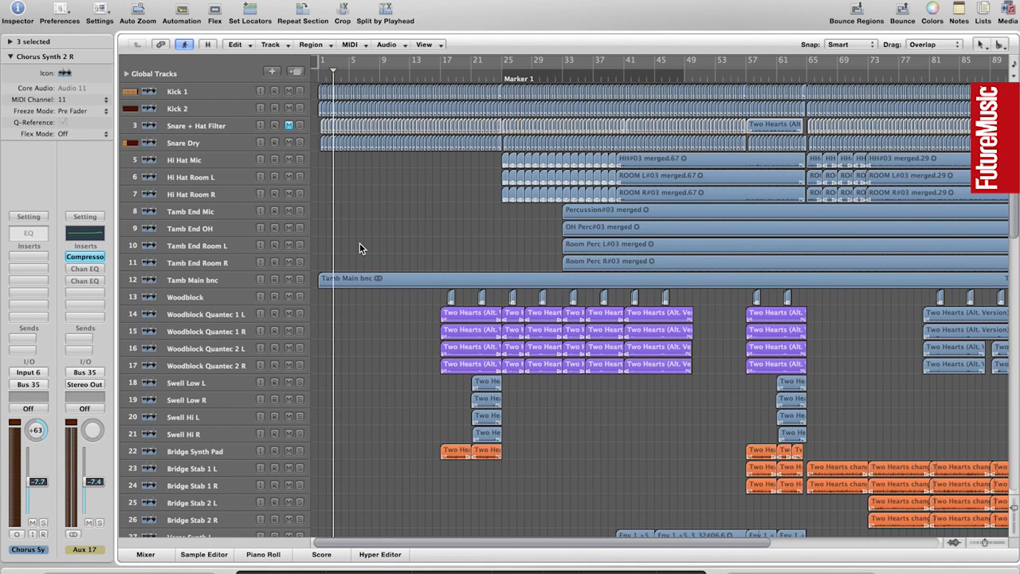
Look through the arrangement from the drum and synth tracks down to the vocal tracks.
{"action": "scroll", "coordinate": [359, 243], "scroll_direction": "down", "scroll_amount": 5}
{"action": "scroll", "coordinate": [359, 242], "scroll_direction": "down", "scroll_amount": 20}
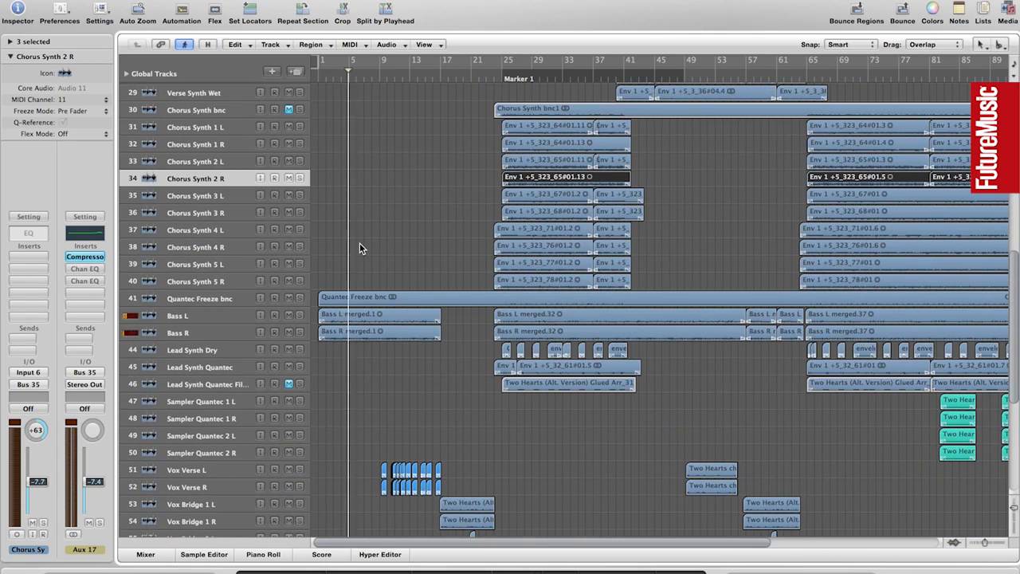
{"action": "key", "text": "ctrl+Down"}
{"action": "key", "text": "ctrl+Down"}
{"action": "key", "text": "ctrl+Down"}
{"action": "key", "text": "ctrl+Down"}
{"action": "scroll", "coordinate": [359, 248], "scroll_direction": "down", "scroll_amount": 5}
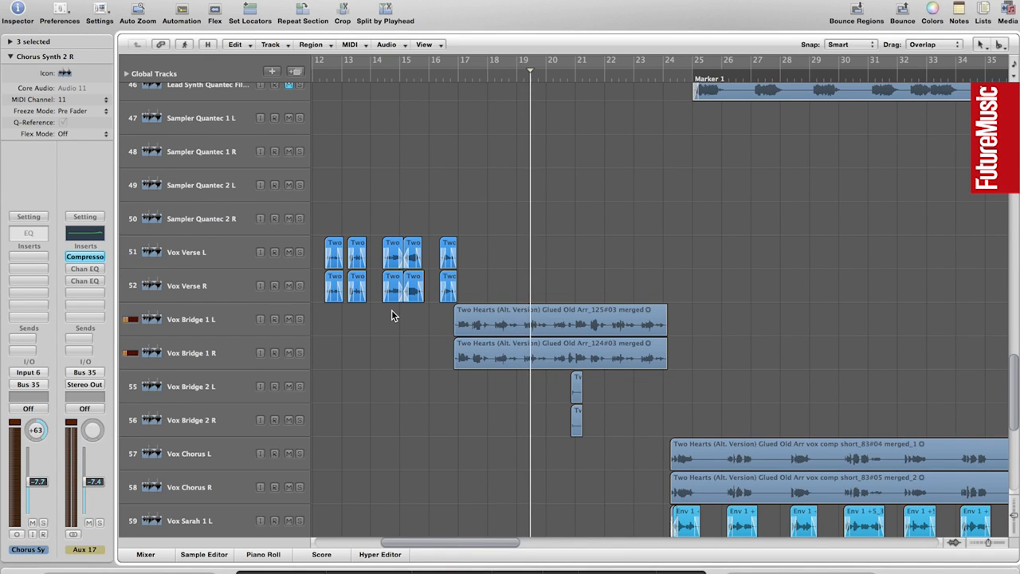
Solo the Bass L and Bass R tracks and play the arrangement from about bar 7.
{"action": "scroll", "coordinate": [391, 315], "scroll_direction": "up", "scroll_amount": 10}
{"action": "key", "text": "ctrl+Left"}
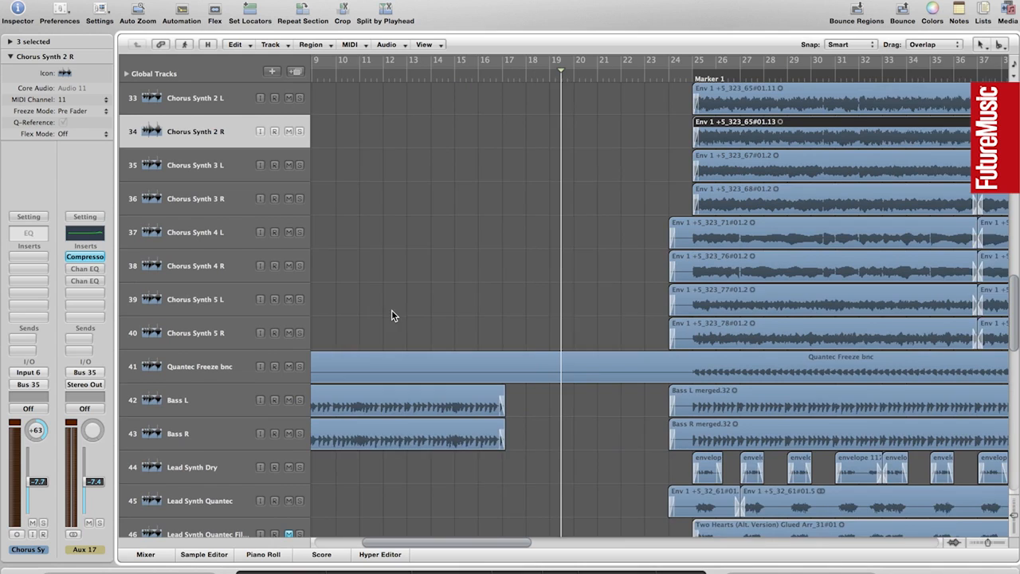
{"action": "scroll", "coordinate": [392, 315], "scroll_direction": "left", "scroll_amount": 2}
{"action": "left_click", "coordinate": [301, 408]}
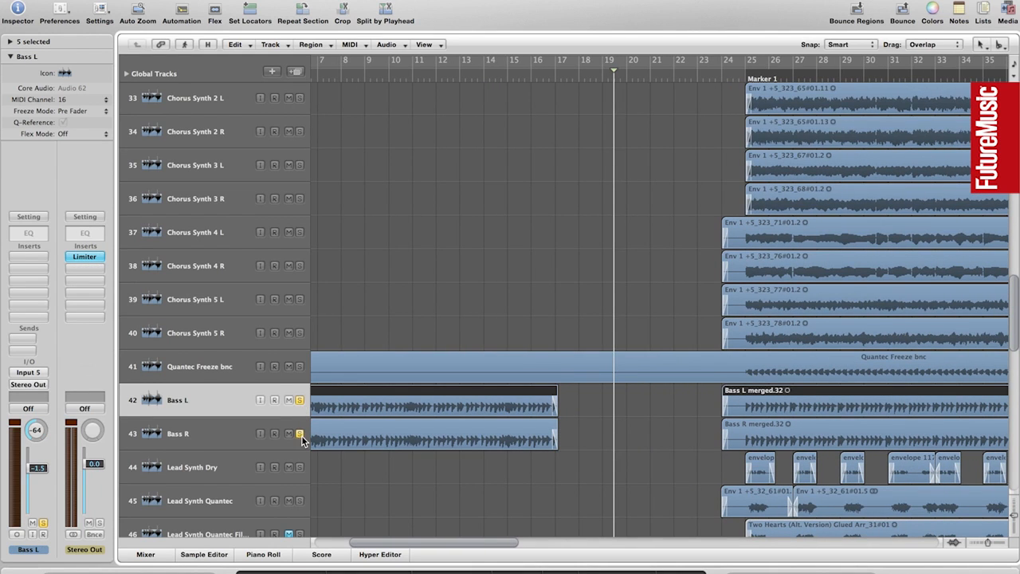
{"action": "left_click", "coordinate": [325, 72]}
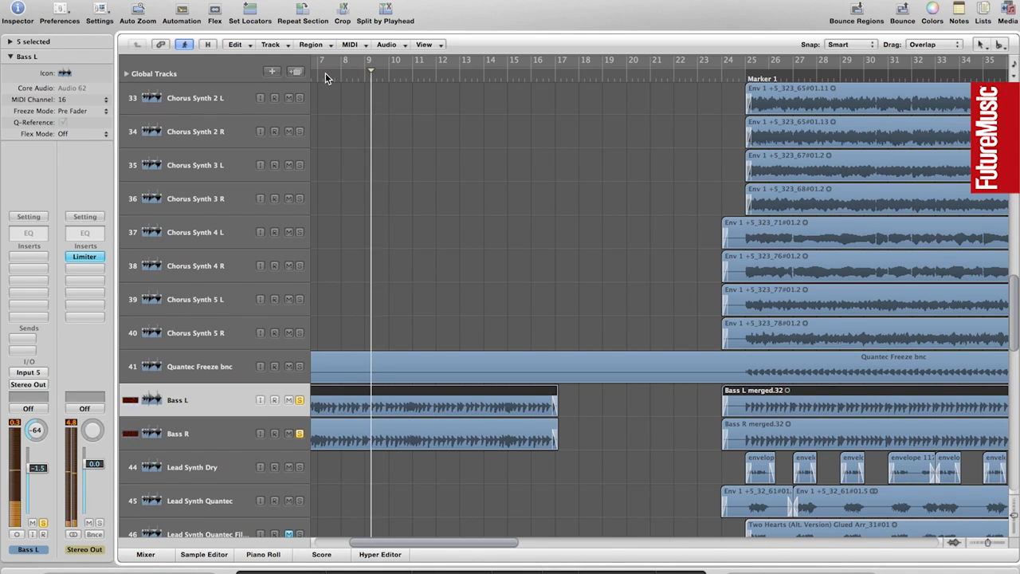
{"action": "key", "text": "super+Right"}
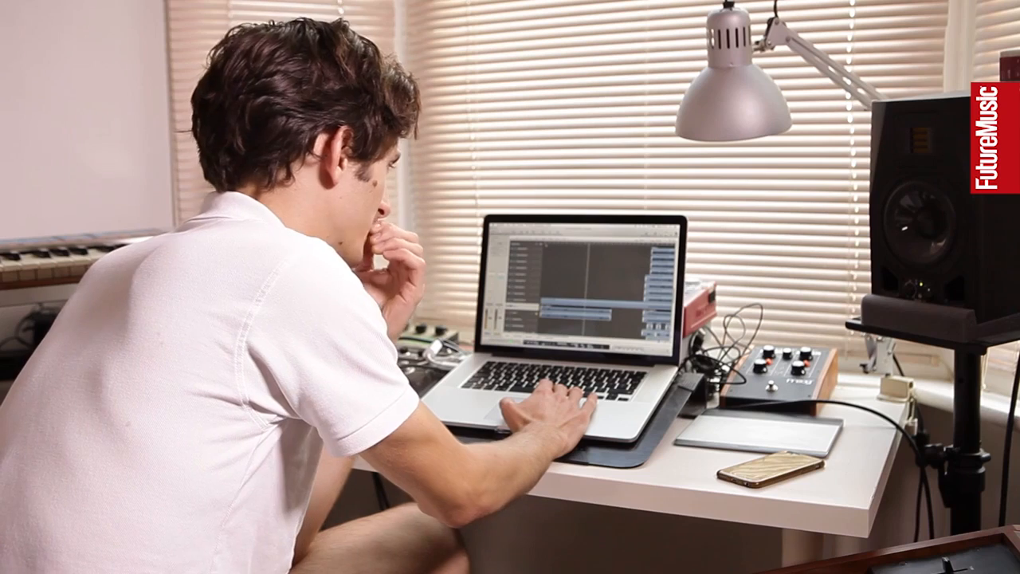
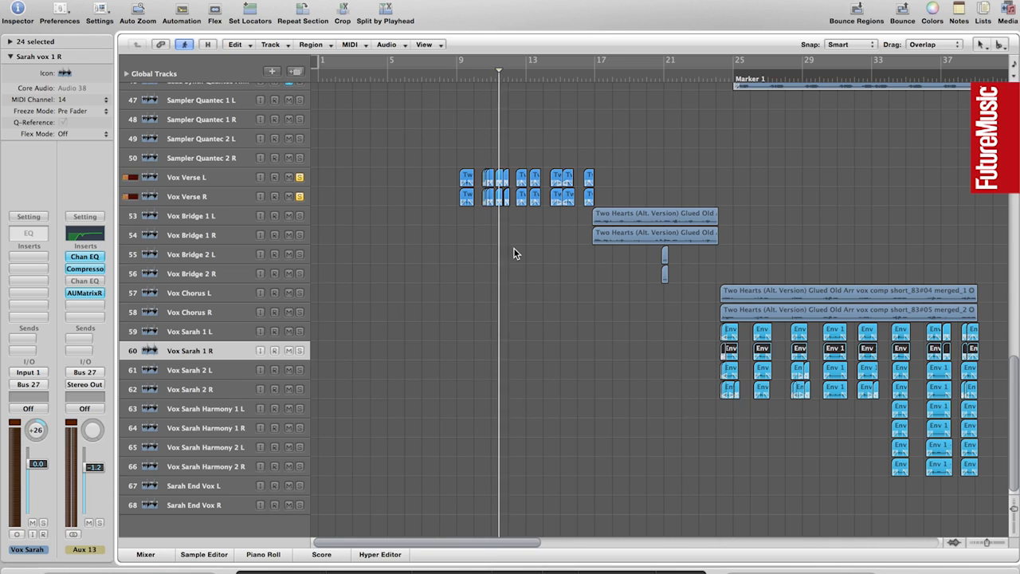
Compare the Vox Verse vocals with the last Channel EQ on Aux 7 bypassed and active, and close the plug-in.
{"action": "left_click", "coordinate": [220, 183]}
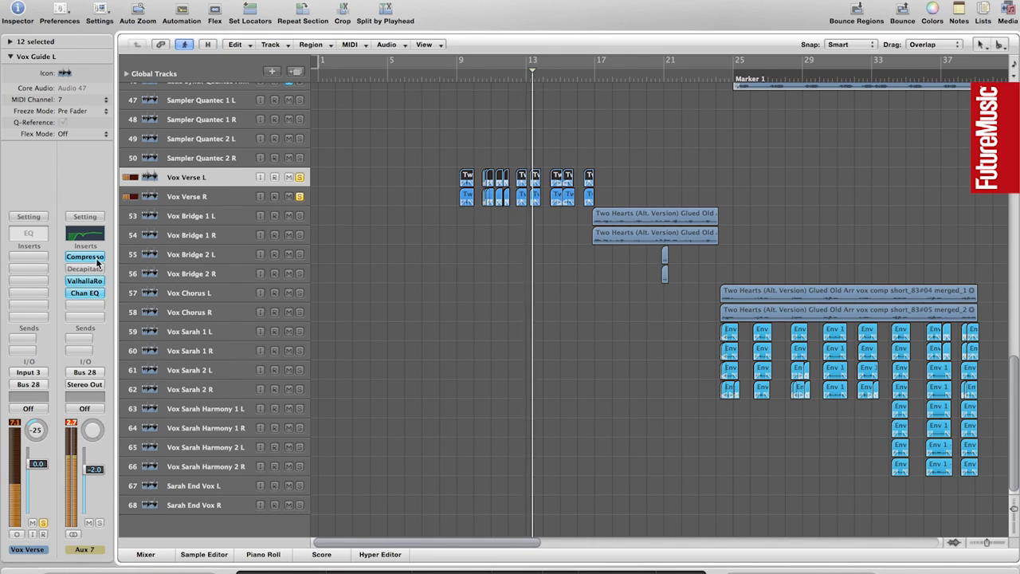
{"action": "left_click", "coordinate": [82, 294]}
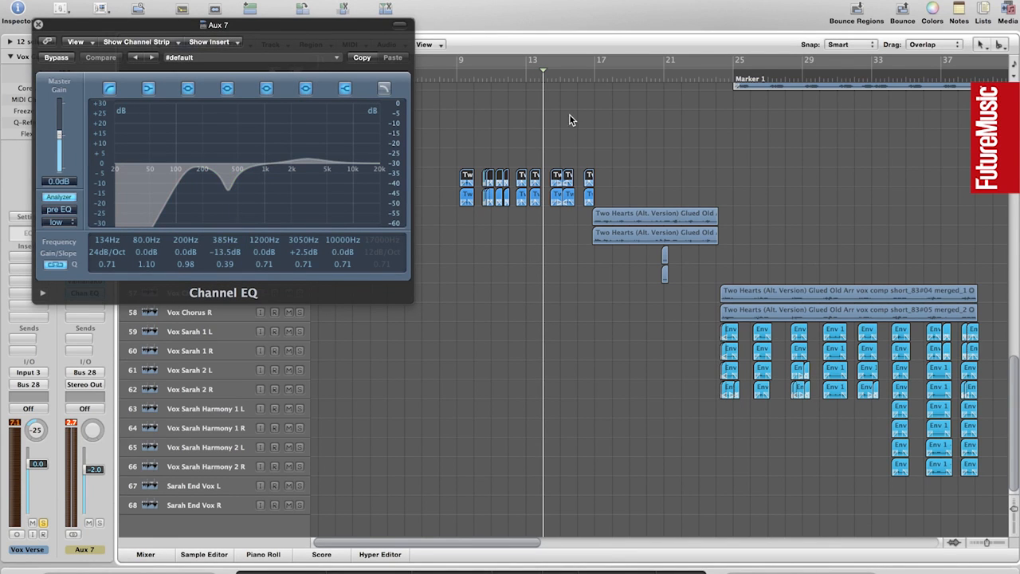
{"action": "key", "text": "space"}
{"action": "left_click", "coordinate": [63, 62]}
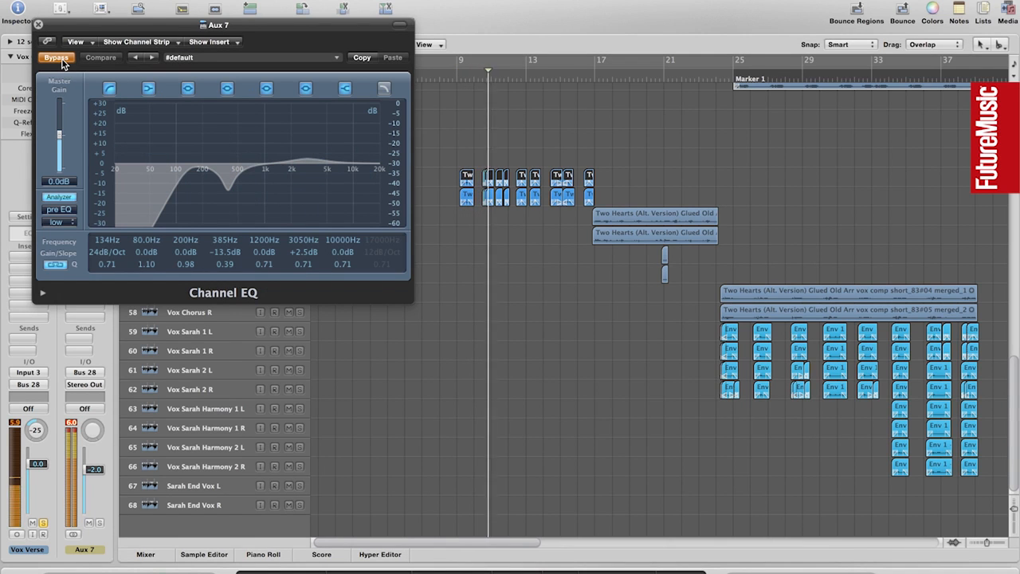
{"action": "left_click", "coordinate": [63, 62]}
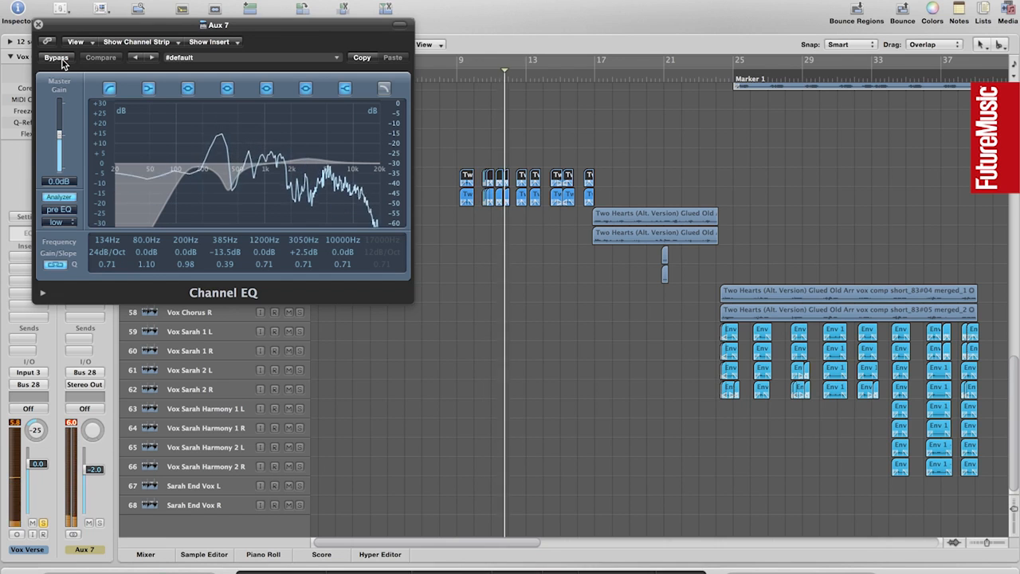
{"action": "left_click", "coordinate": [38, 25]}
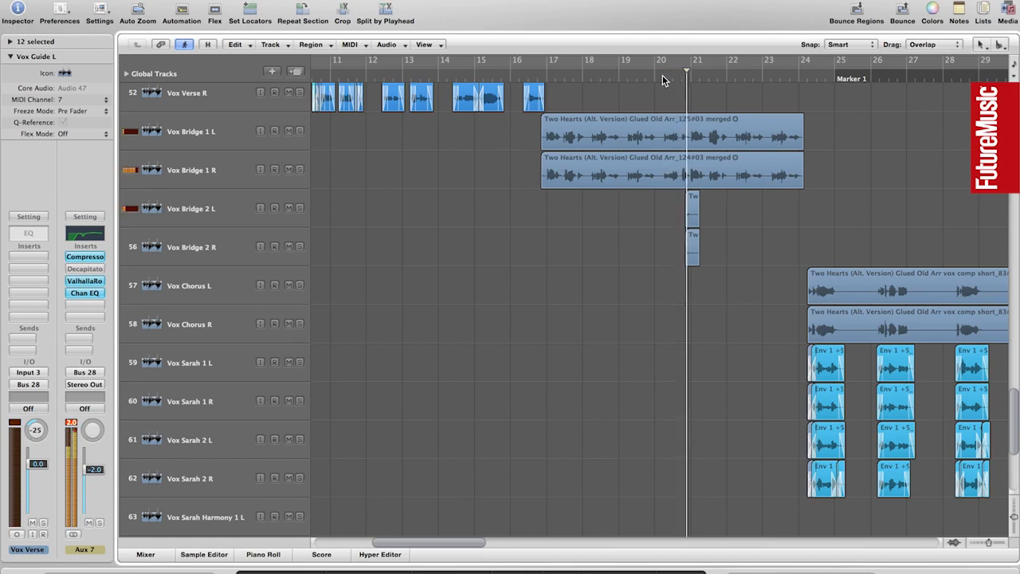
{"action": "scroll", "coordinate": [632, 119], "scroll_direction": "up", "scroll_amount": 3}
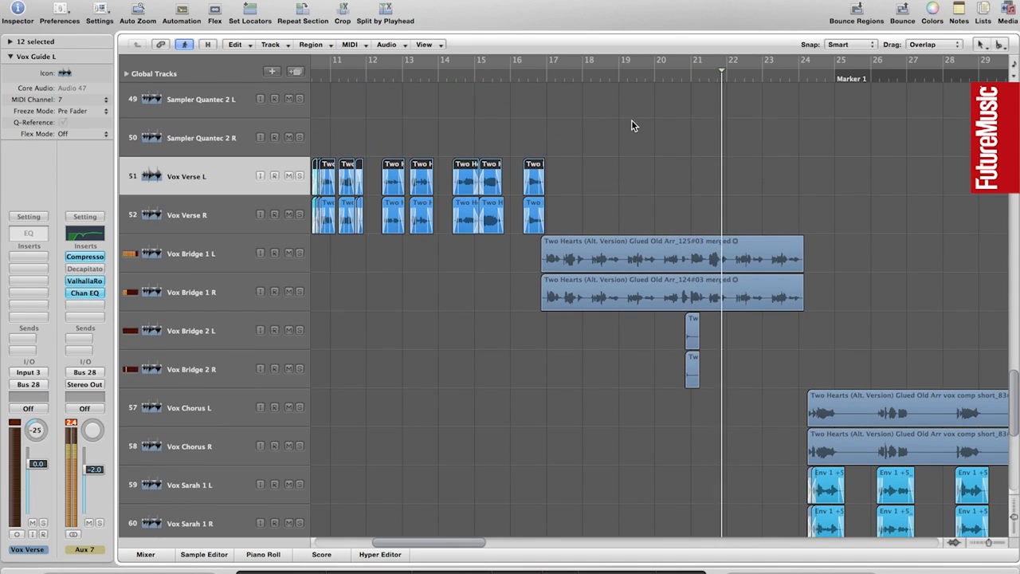
{"action": "scroll", "coordinate": [632, 125], "scroll_direction": "right", "scroll_amount": 3}
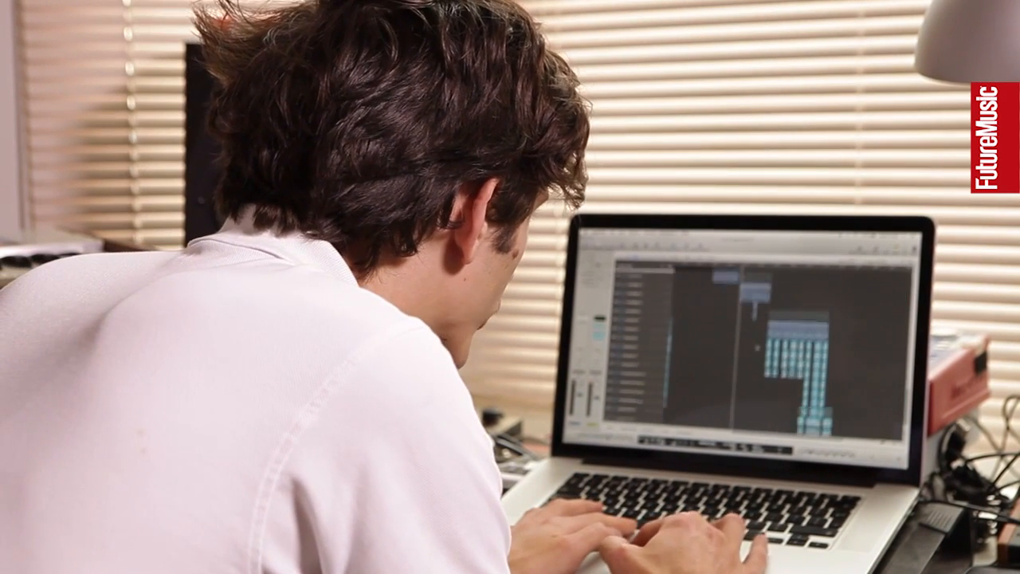
{"action": "scroll", "coordinate": [758, 348], "scroll_direction": "up", "scroll_amount": 15}
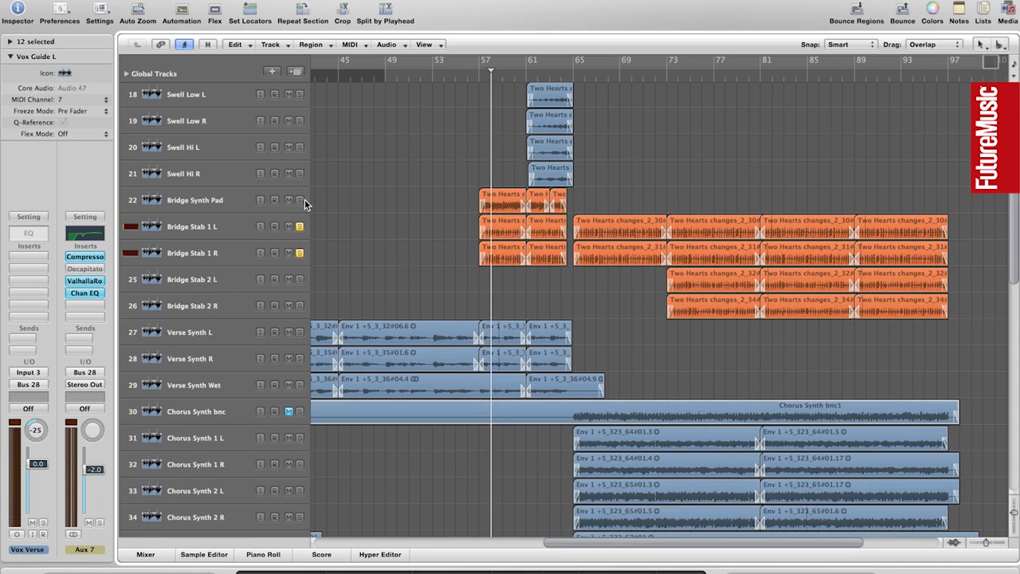
Solo Bass L and Bass R together with the soloed Bridge Stab 1 tracks and play from bar 73.
{"action": "scroll", "coordinate": [354, 238], "scroll_direction": "down", "scroll_amount": 10}
{"action": "scroll", "coordinate": [355, 237], "scroll_direction": "up", "scroll_amount": 6}
{"action": "scroll", "coordinate": [354, 237], "scroll_direction": "down", "scroll_amount": 4}
{"action": "left_click", "coordinate": [299, 474]}
{"action": "left_click", "coordinate": [299, 500]}
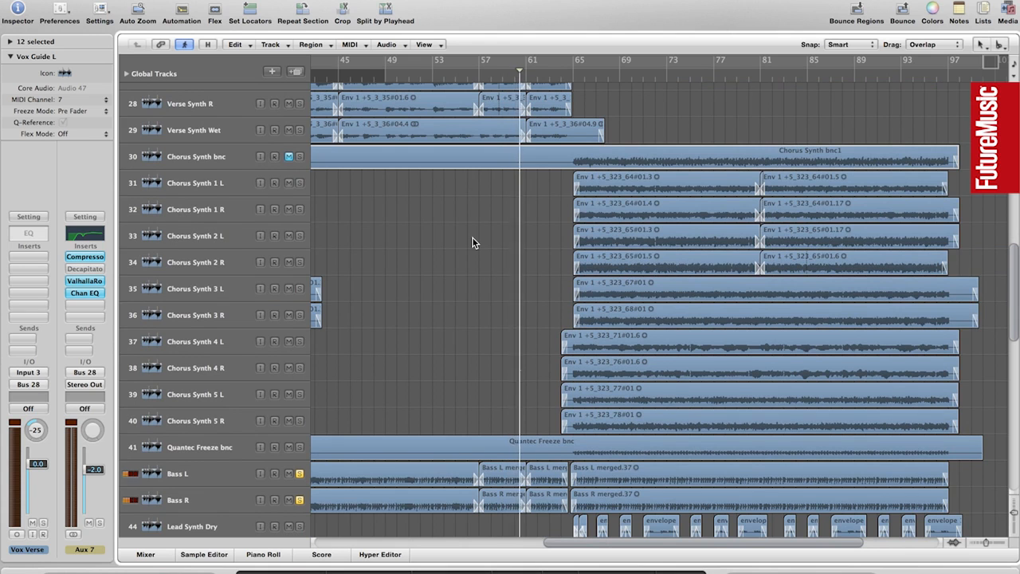
{"action": "scroll", "coordinate": [473, 243], "scroll_direction": "up", "scroll_amount": 6}
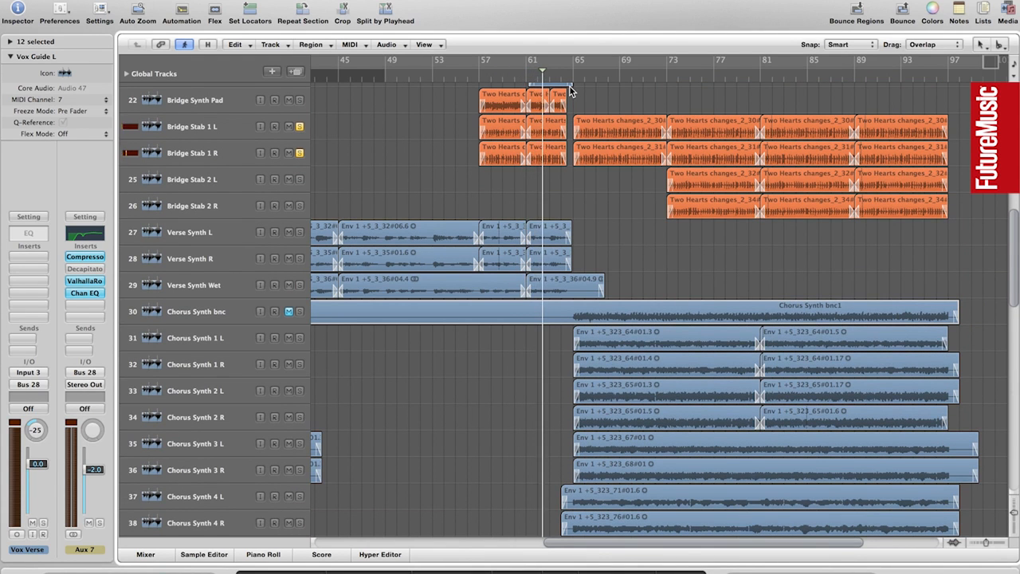
{"action": "left_click", "coordinate": [666, 75]}
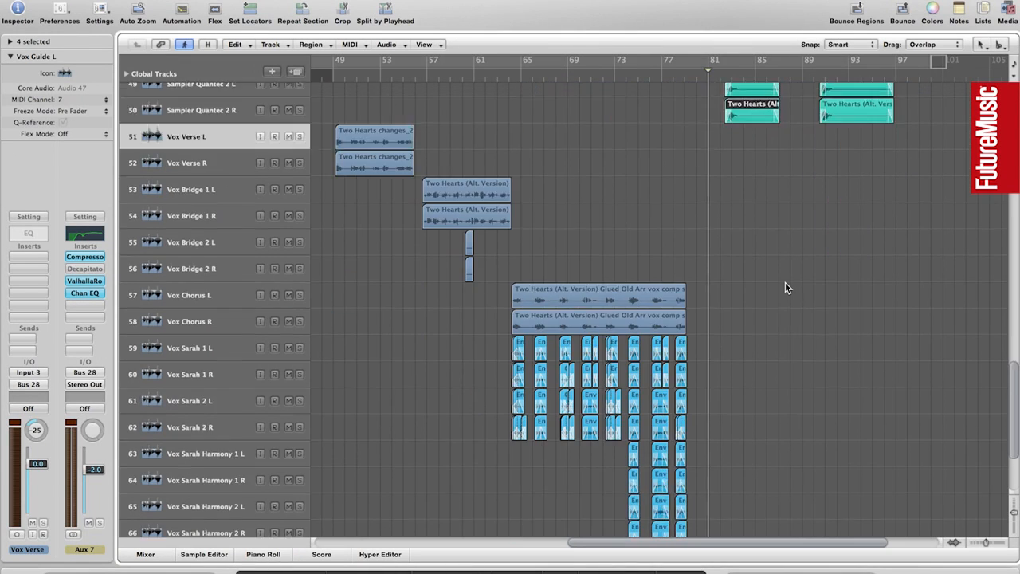
Solo the four Sampler Quantec tracks (47 to 50) and play them from just after bar 81.
{"action": "scroll", "coordinate": [785, 282], "scroll_direction": "up", "scroll_amount": 5}
{"action": "left_click", "coordinate": [699, 74]}
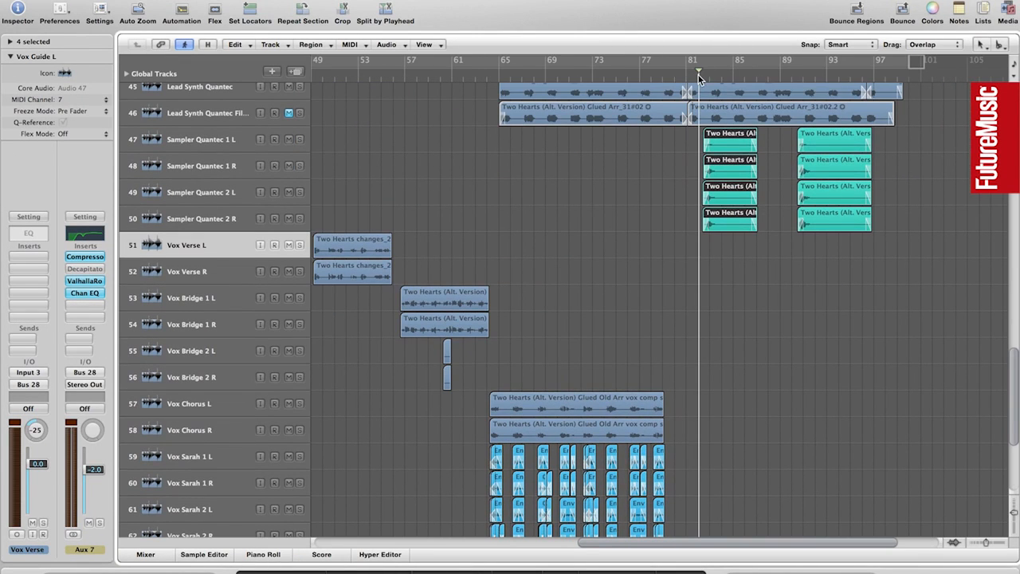
{"action": "left_click_drag", "start_coordinate": [300, 140], "coordinate": [299, 222]}
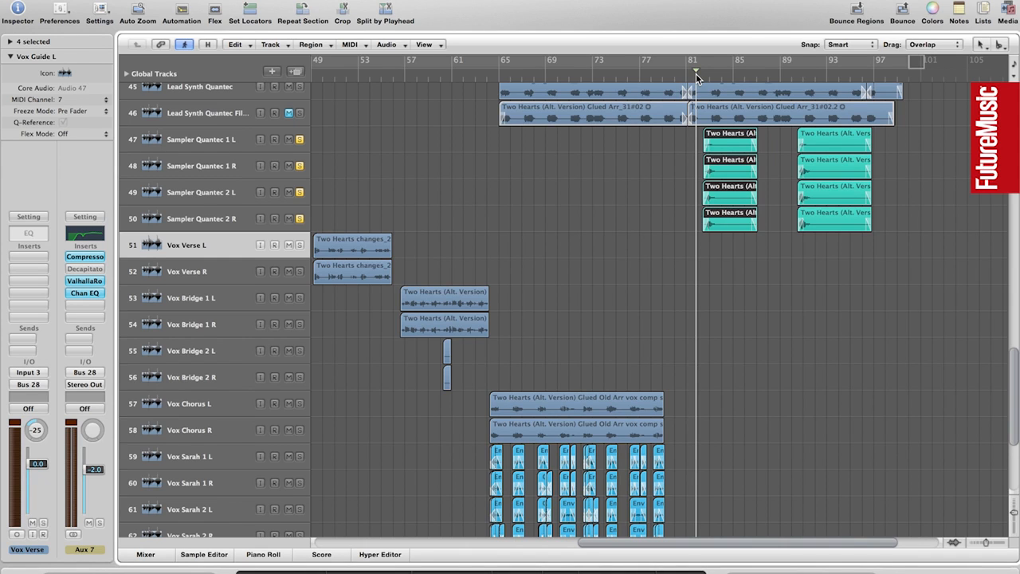
{"action": "key", "text": "space"}
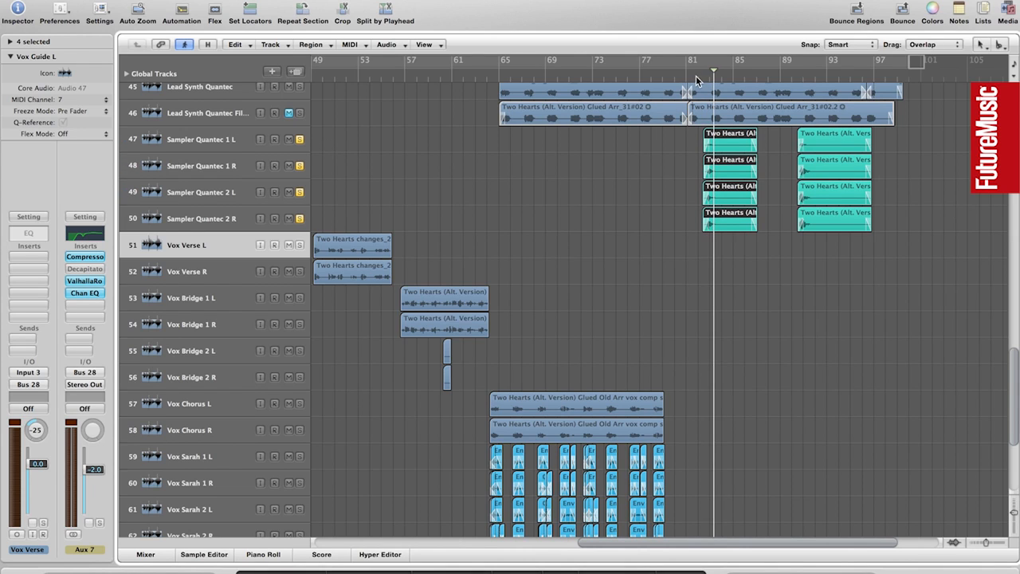
{"action": "key", "text": "space"}
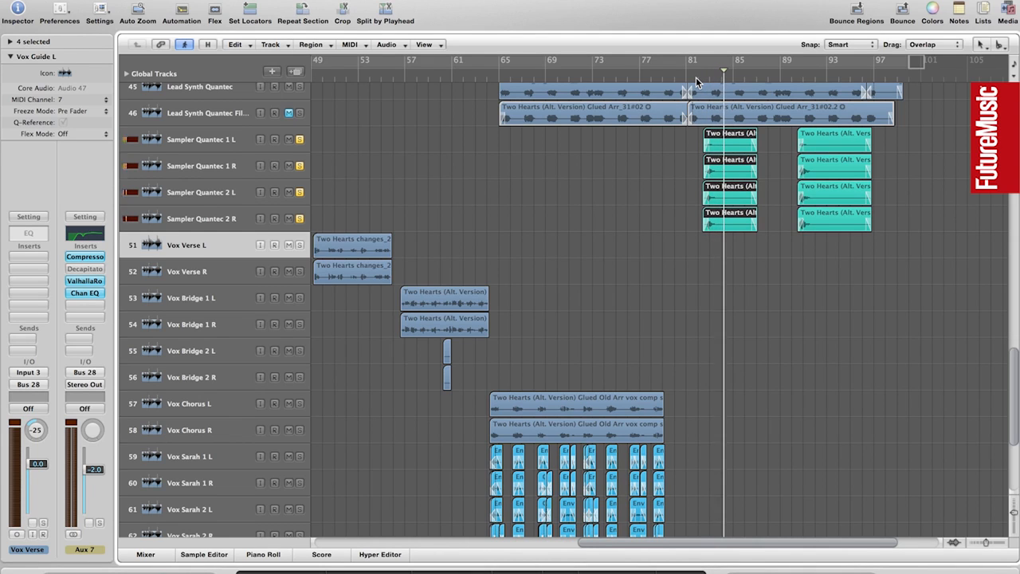
Play the second group of Sampler Quantec regions from about bar 89.
{"action": "left_click", "coordinate": [792, 76]}
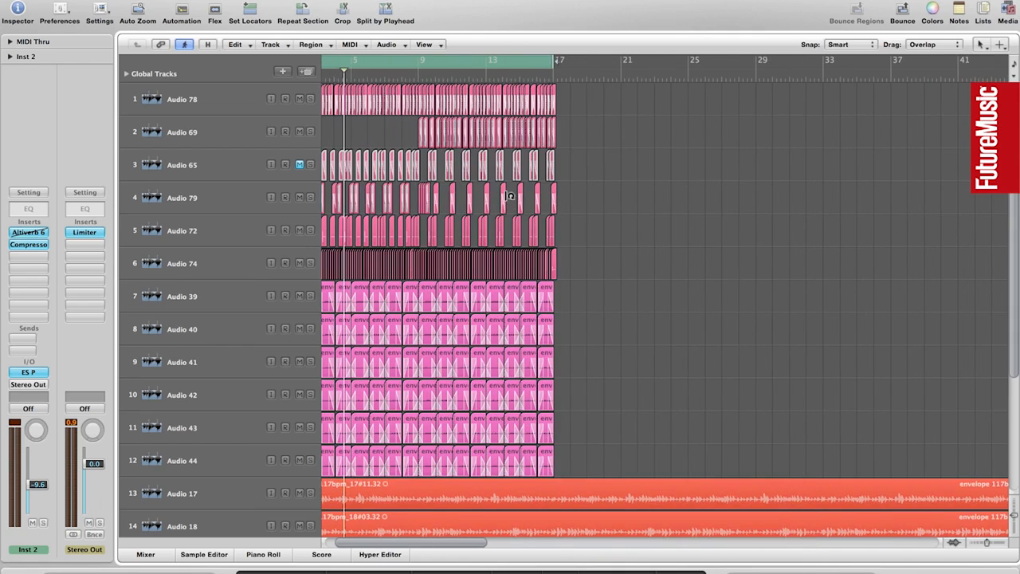
Play the 16-bar loop arrangement from bar 1 and briefly audition Audio 78 on its own.
{"action": "key", "text": "Return"}
{"action": "key", "text": "space"}
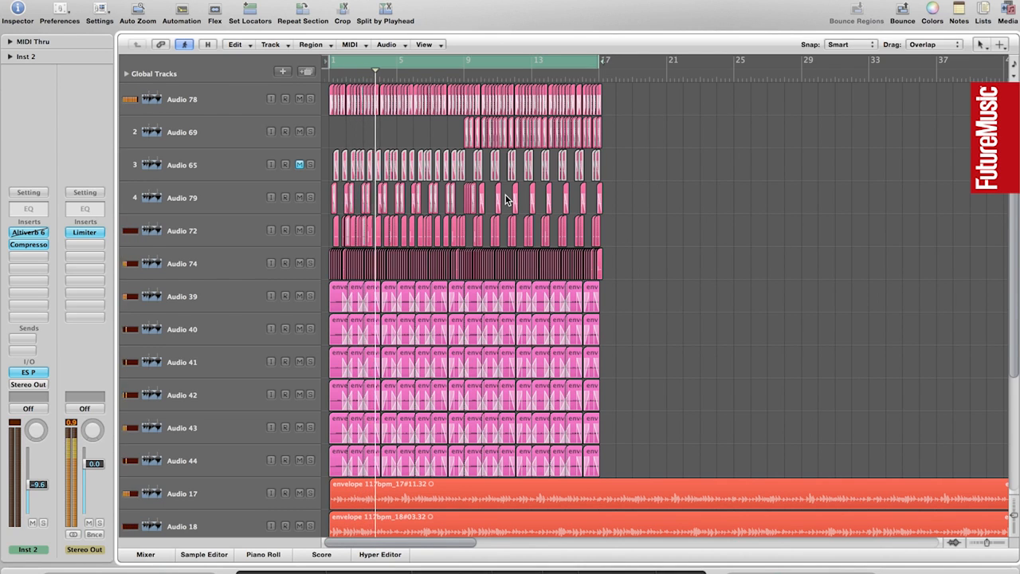
{"action": "left_click", "coordinate": [311, 99]}
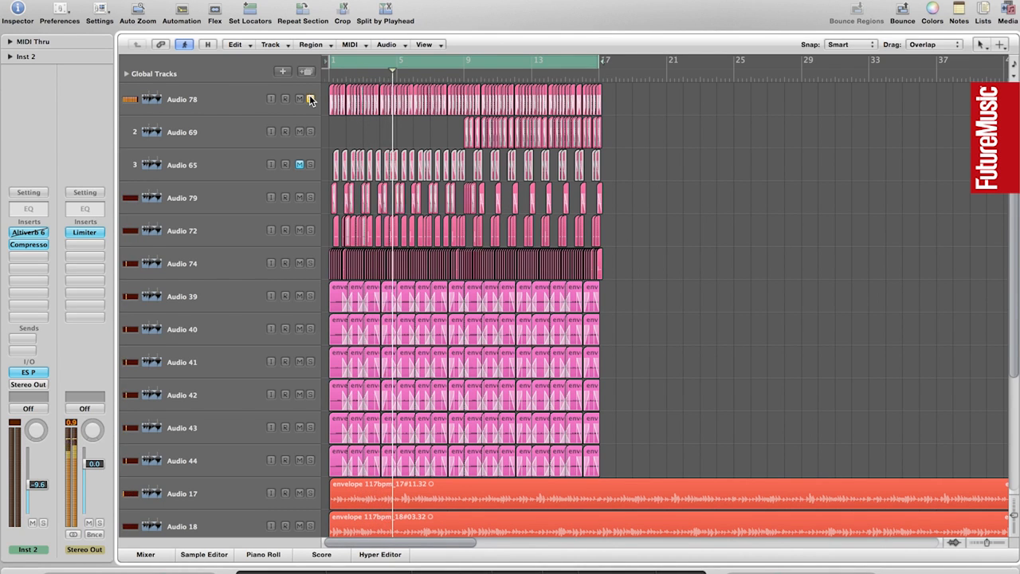
{"action": "left_click", "coordinate": [311, 99]}
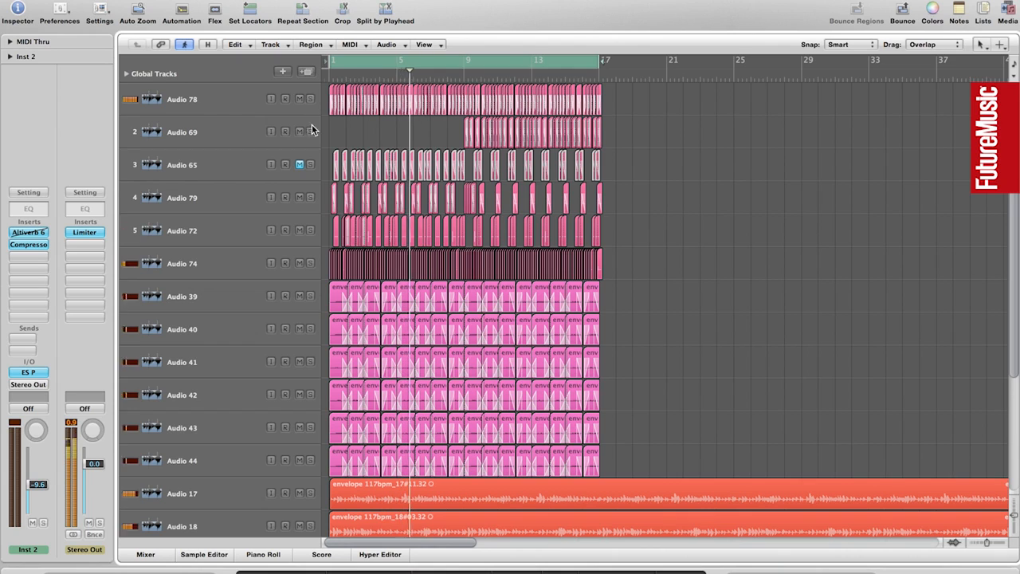
Solo Audio 78, 72 and 74, play from bar 1, and add Audio 39 through Audio 44 to the solo.
{"action": "left_click", "coordinate": [311, 230]}
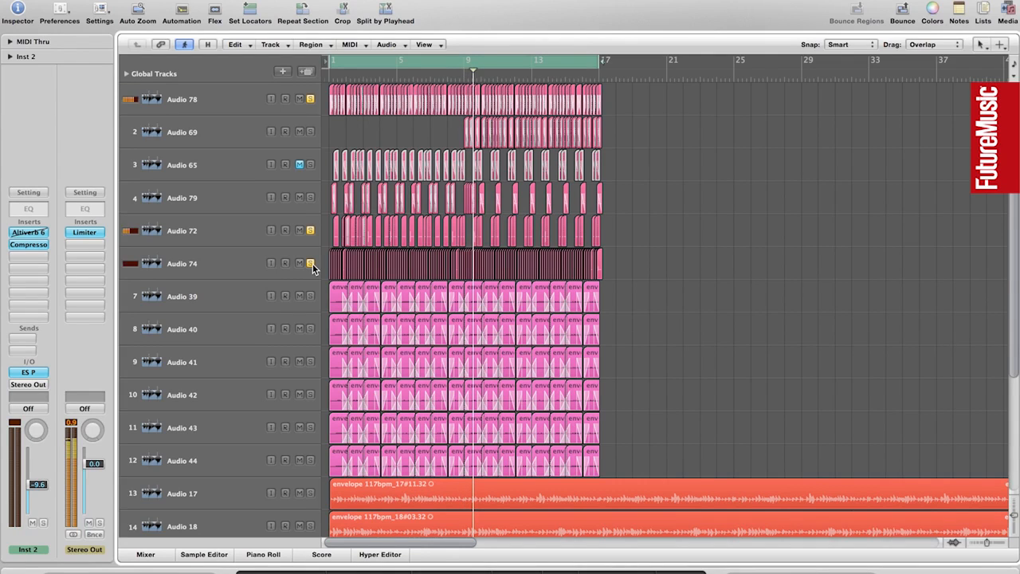
{"action": "key", "text": "Return"}
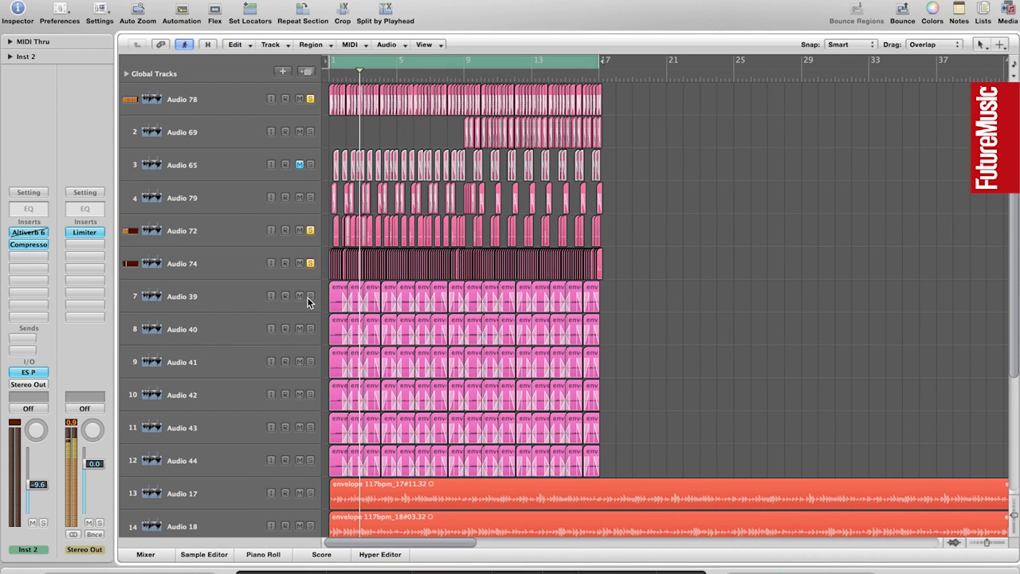
{"action": "left_click_drag", "start_coordinate": [309, 302], "coordinate": [310, 458]}
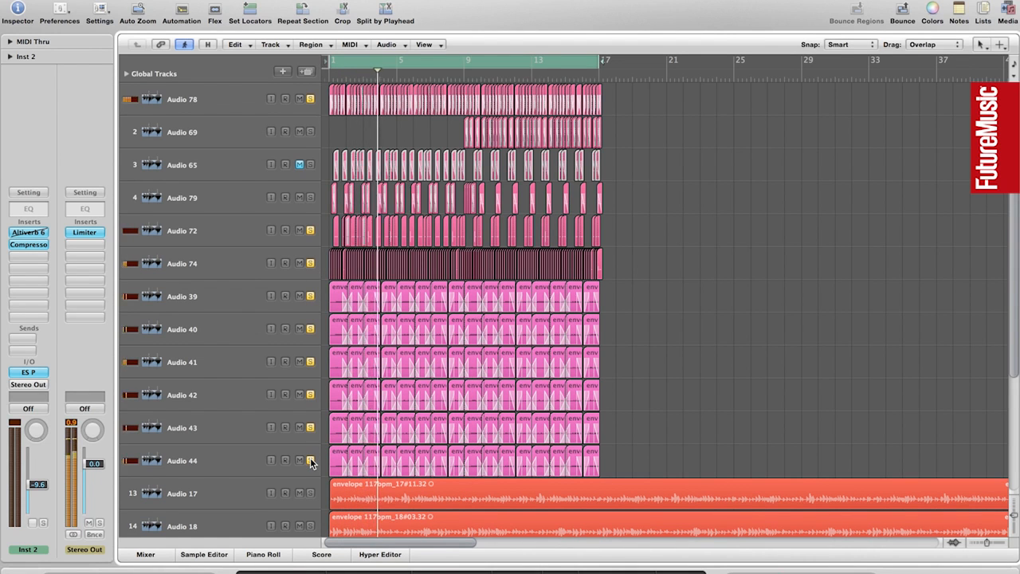
Add Audio 17, 18, 56, 57 and Audio 2 to the solo group during playback.
{"action": "scroll", "coordinate": [311, 462], "scroll_direction": "down", "scroll_amount": 4}
{"action": "scroll", "coordinate": [312, 484], "scroll_direction": "down", "scroll_amount": 2}
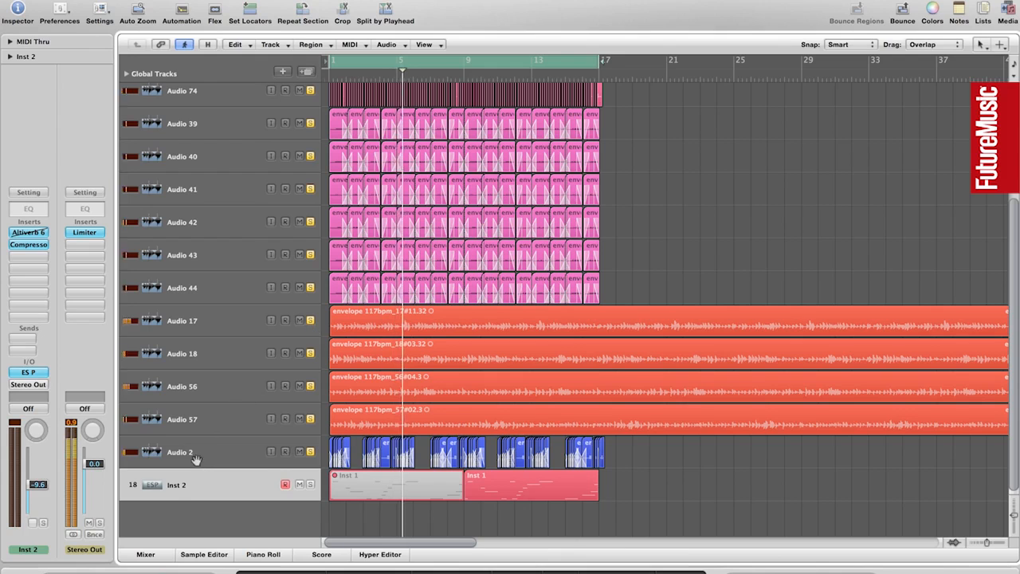
{"action": "left_click", "coordinate": [195, 460]}
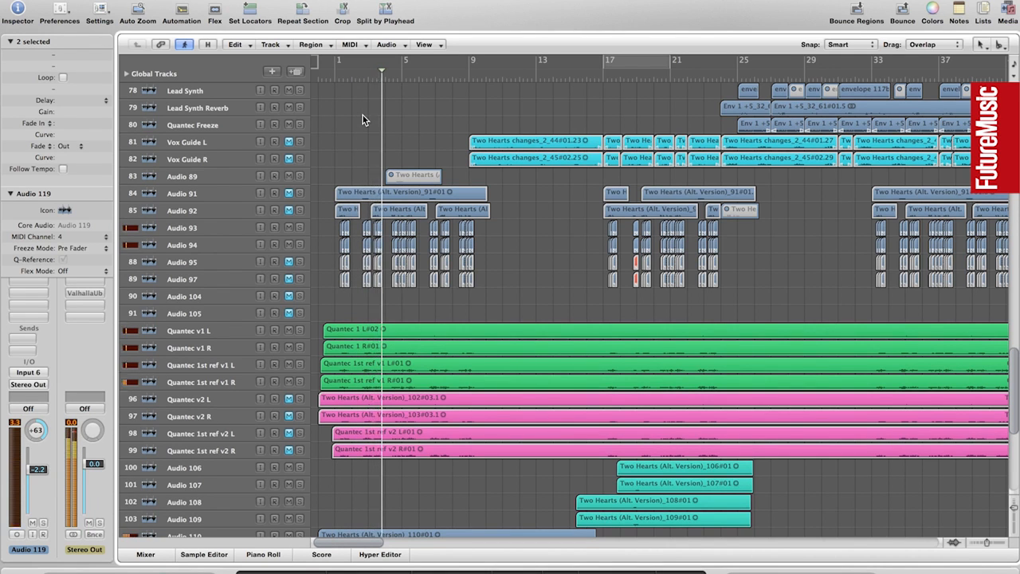
Select the four Quantec v1 tracks, including the 1st ref pair, and inspect the channels in the mixer.
{"action": "left_click", "coordinate": [199, 383]}
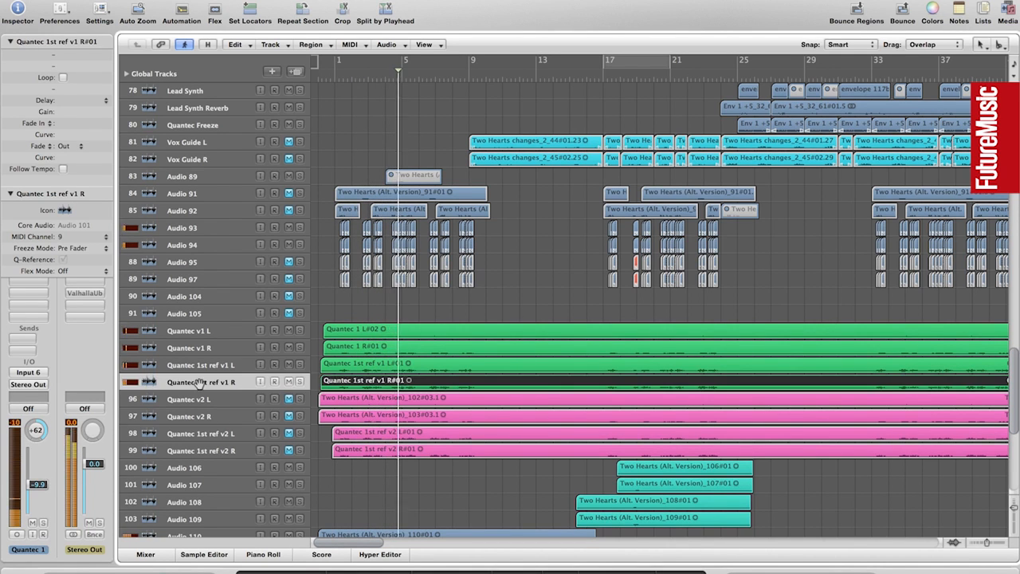
{"action": "left_click", "coordinate": [204, 331], "text": "shift"}
{"action": "key", "text": "x"}
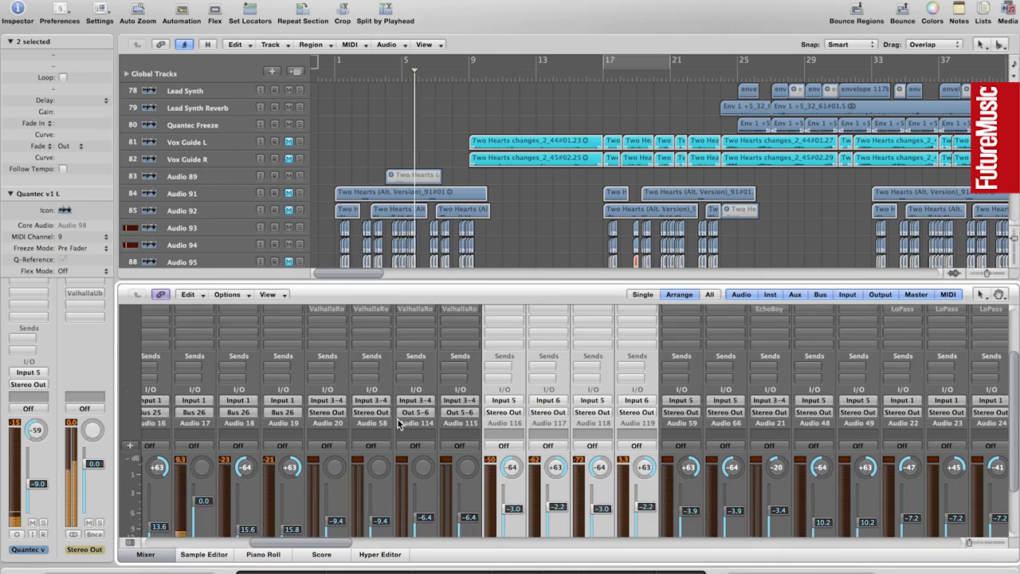
{"action": "scroll", "coordinate": [399, 424], "scroll_direction": "down", "scroll_amount": 5}
{"action": "scroll", "coordinate": [400, 424], "scroll_direction": "left", "scroll_amount": 15}
{"action": "scroll", "coordinate": [400, 424], "scroll_direction": "left", "scroll_amount": 3}
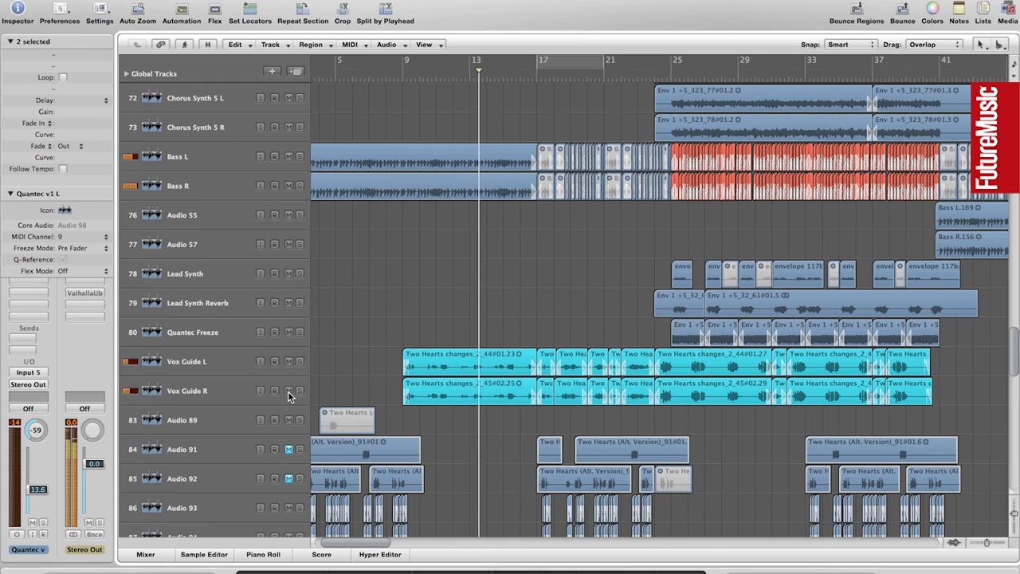
Examine how the Vox Guide regions line up with the chopped vocal tracks and the Quantec v1 and v2 tracks during playback.
{"action": "scroll", "coordinate": [390, 379], "scroll_direction": "down", "scroll_amount": 3}
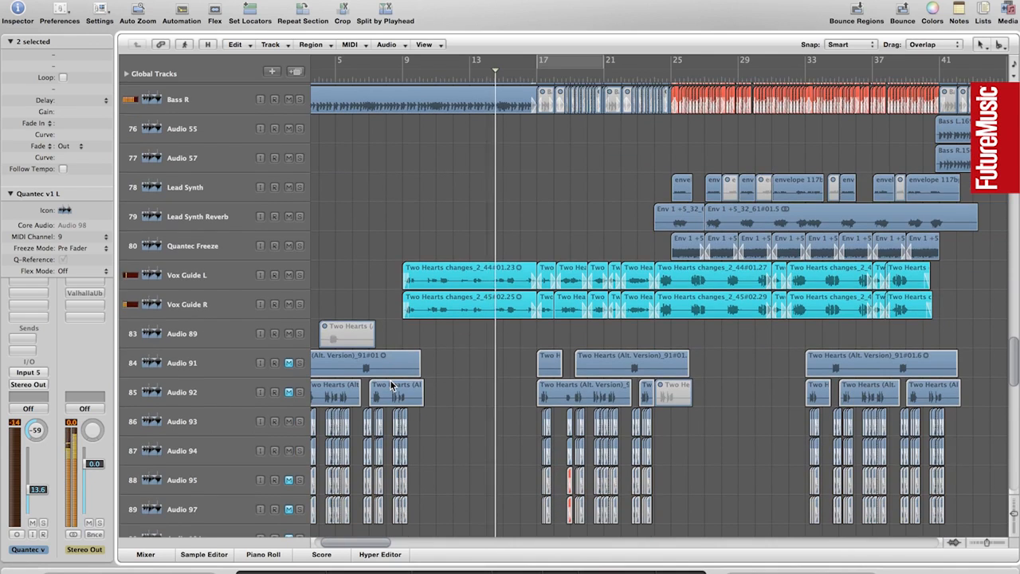
{"action": "scroll", "coordinate": [390, 382], "scroll_direction": "up", "scroll_amount": 5}
{"action": "scroll", "coordinate": [389, 383], "scroll_direction": "down", "scroll_amount": 5}
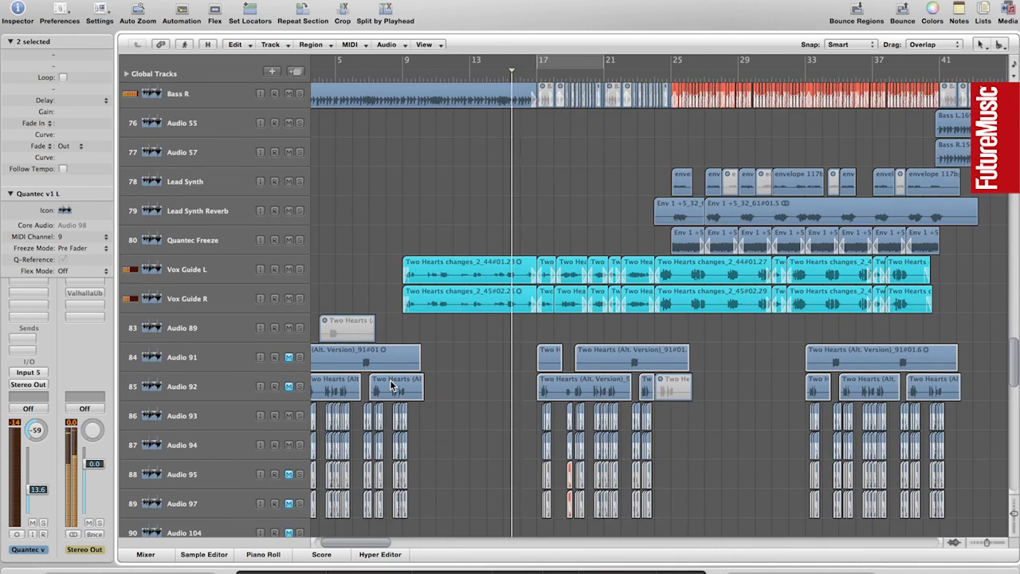
{"action": "scroll", "coordinate": [390, 382], "scroll_direction": "down", "scroll_amount": 6}
{"action": "scroll", "coordinate": [390, 386], "scroll_direction": "down", "scroll_amount": 6}
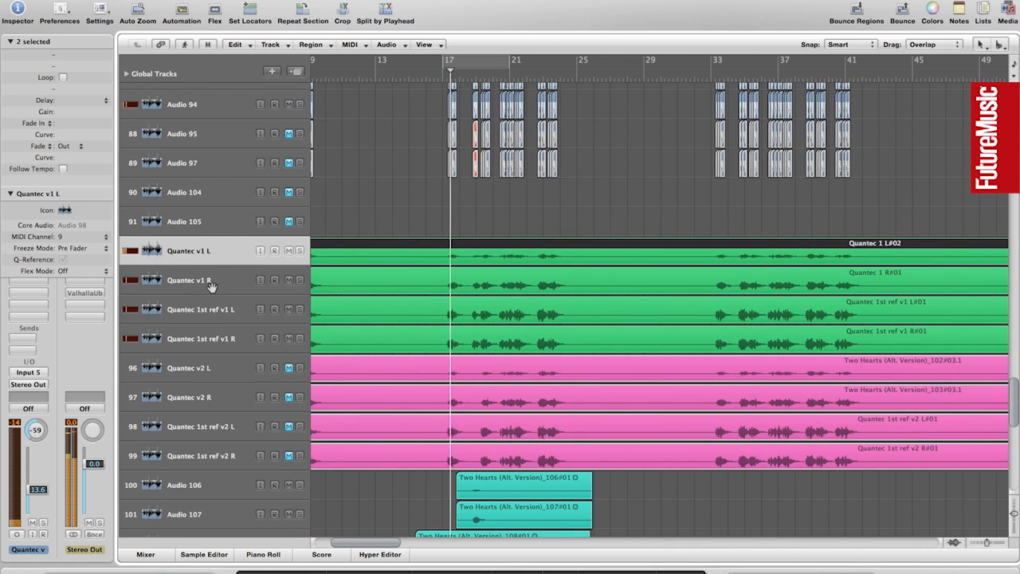
{"action": "scroll", "coordinate": [355, 216], "scroll_direction": "up", "scroll_amount": 5}
{"action": "scroll", "coordinate": [356, 216], "scroll_direction": "up", "scroll_amount": 3}
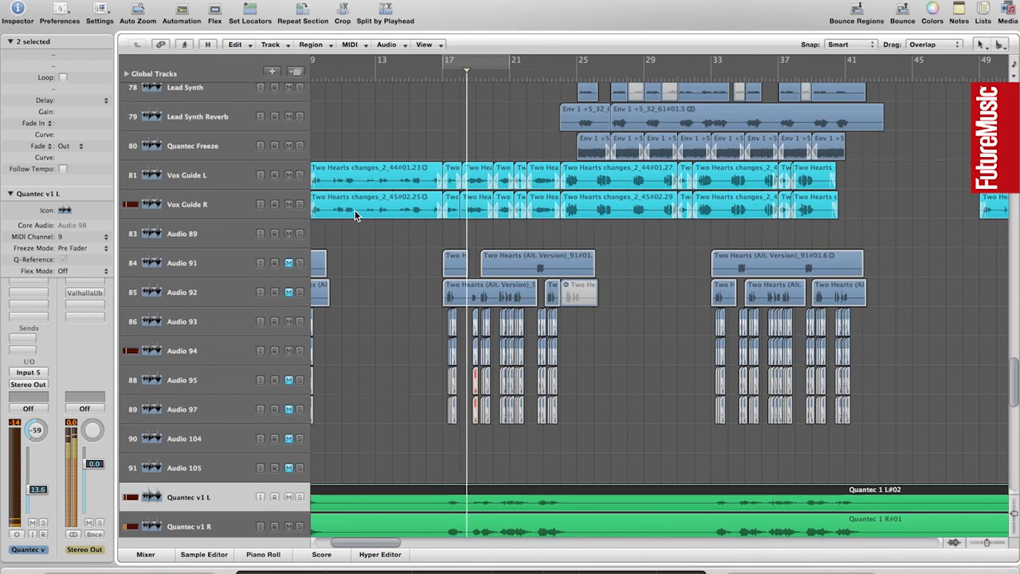
{"action": "scroll", "coordinate": [346, 211], "scroll_direction": "down", "scroll_amount": 5}
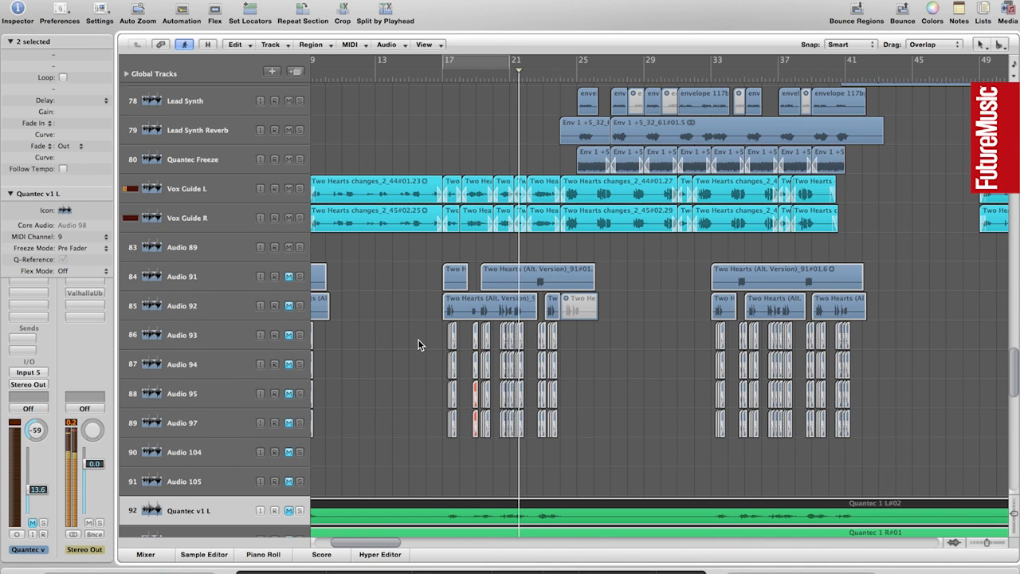
Compare the vocals with Quantec v1 tracks 92 to 95 muted and active, playing from about bar 31.
{"action": "scroll", "coordinate": [418, 339], "scroll_direction": "down", "scroll_amount": 5}
{"action": "scroll", "coordinate": [706, 247], "scroll_direction": "right", "scroll_amount": 3}
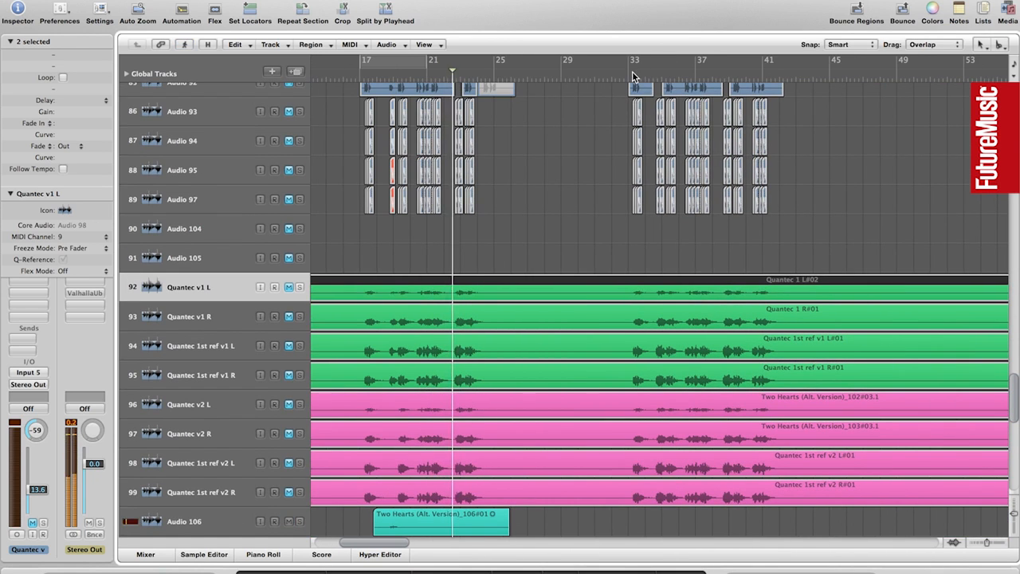
{"action": "left_click", "coordinate": [606, 76]}
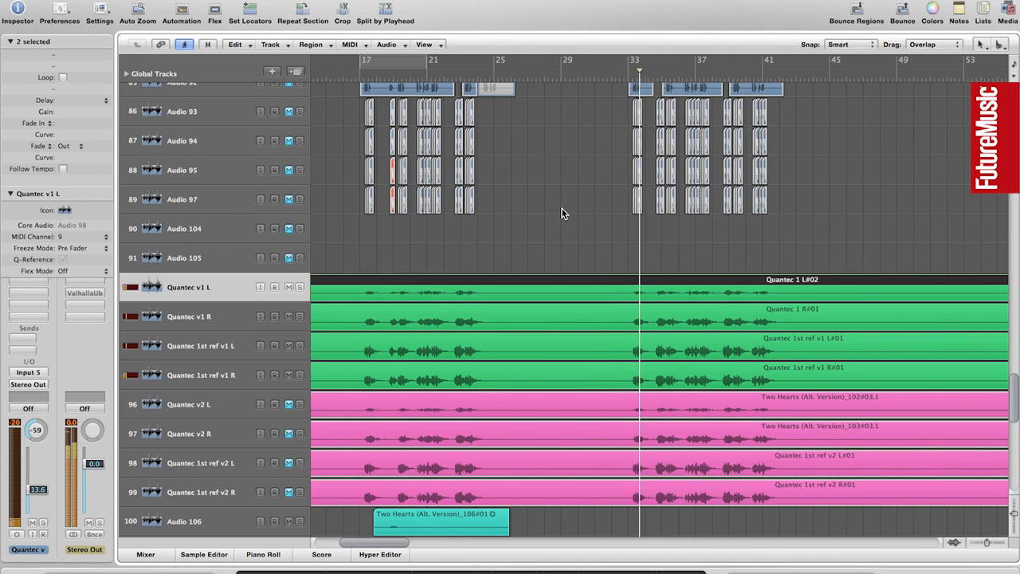
Examine the levels and panning of the four Quantec v1 channels in the mixer and close it.
{"action": "key", "text": "x"}
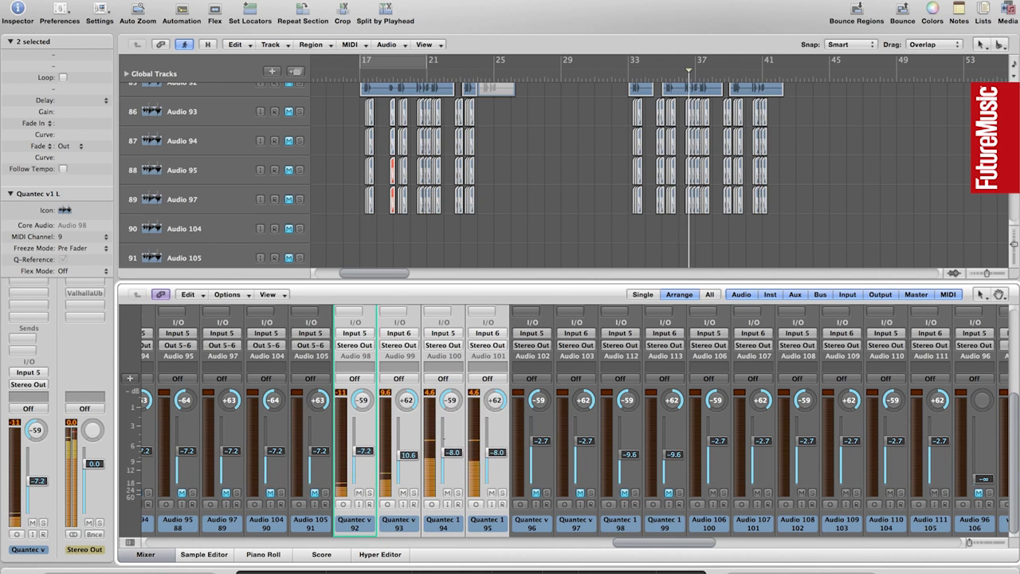
{"action": "left_click", "coordinate": [151, 555]}
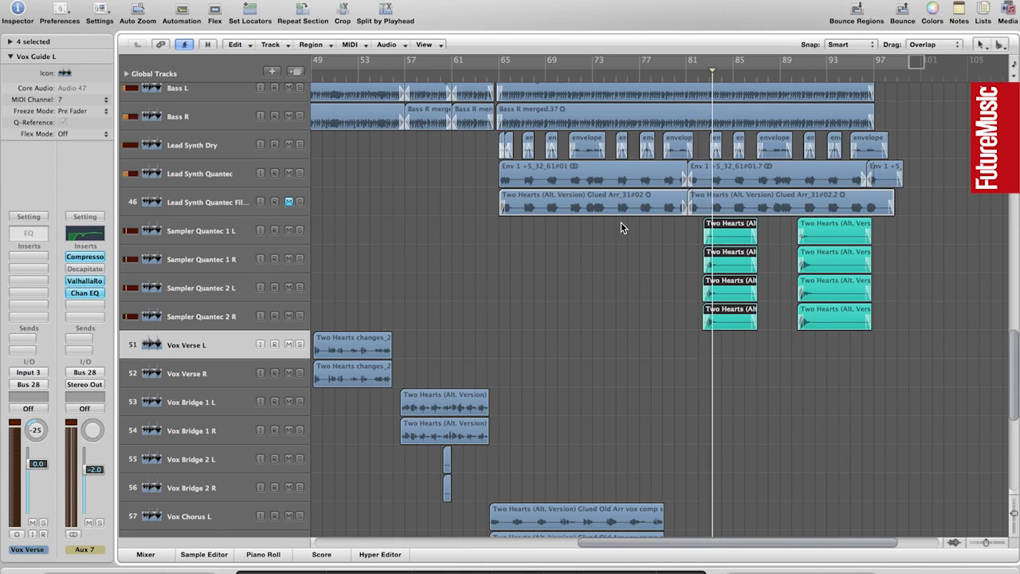
{"action": "scroll", "coordinate": [621, 225], "scroll_direction": "right", "scroll_amount": 5}
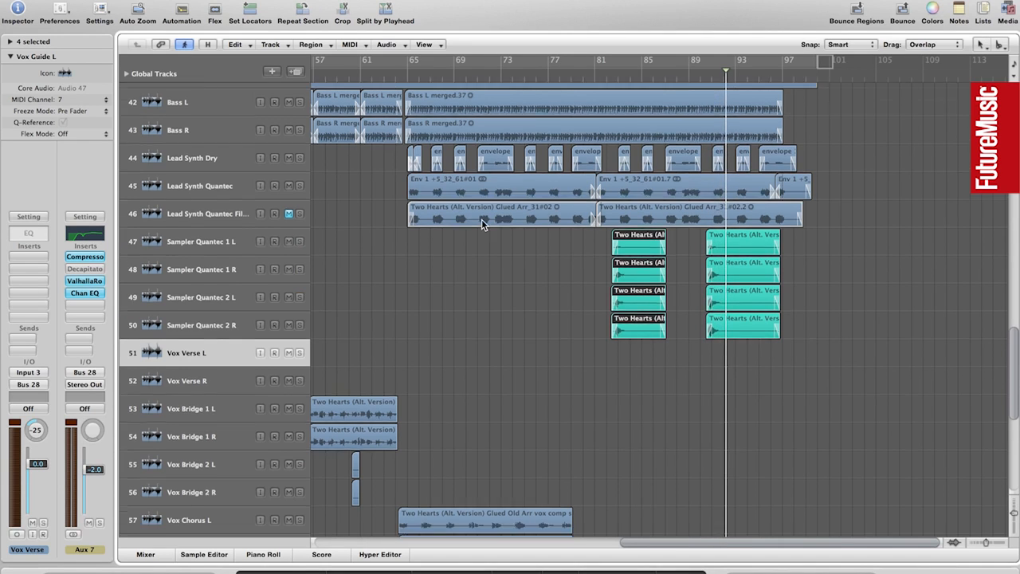
{"action": "scroll", "coordinate": [481, 219], "scroll_direction": "down", "scroll_amount": 5}
{"action": "scroll", "coordinate": [482, 220], "scroll_direction": "left", "scroll_amount": 5}
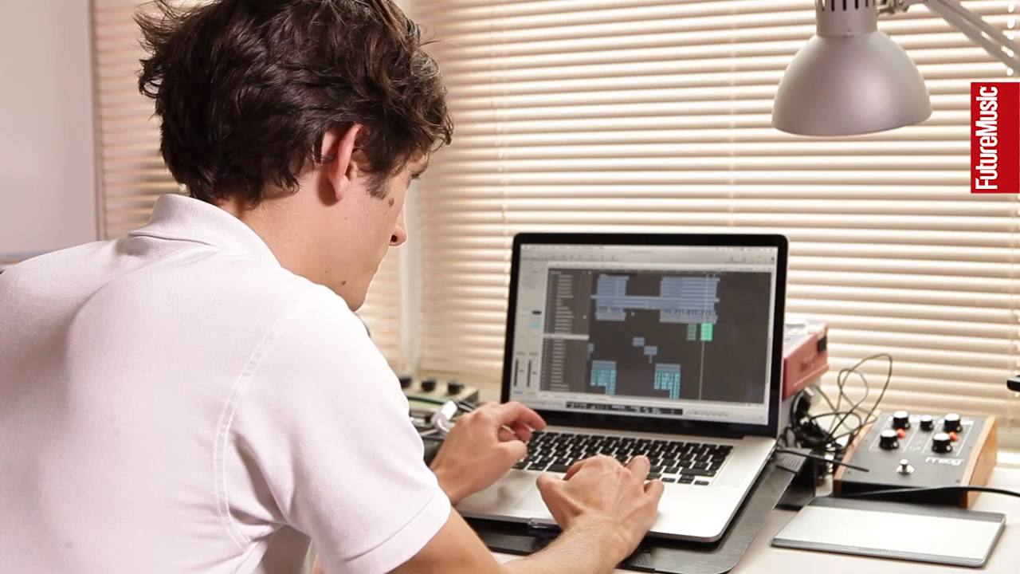